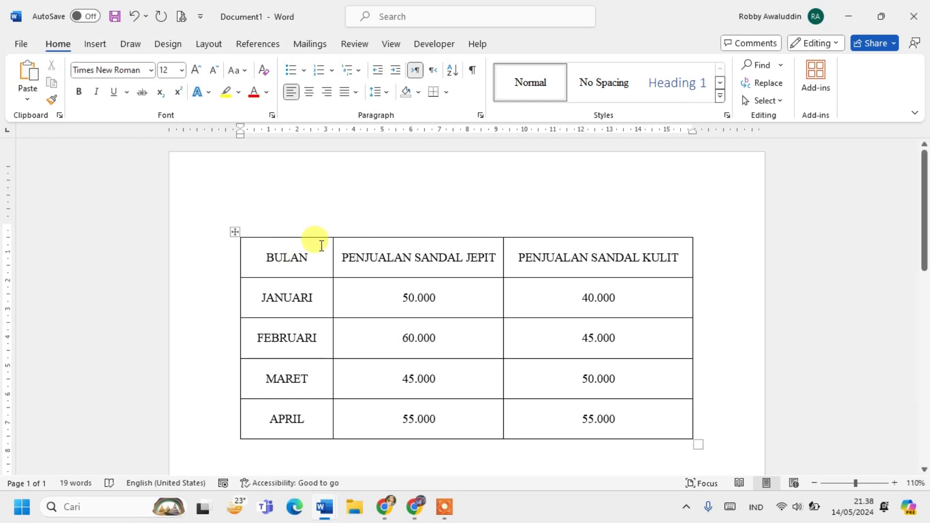
scroll(432, 253, up, 1)
scroll(380, 213, down, 1)
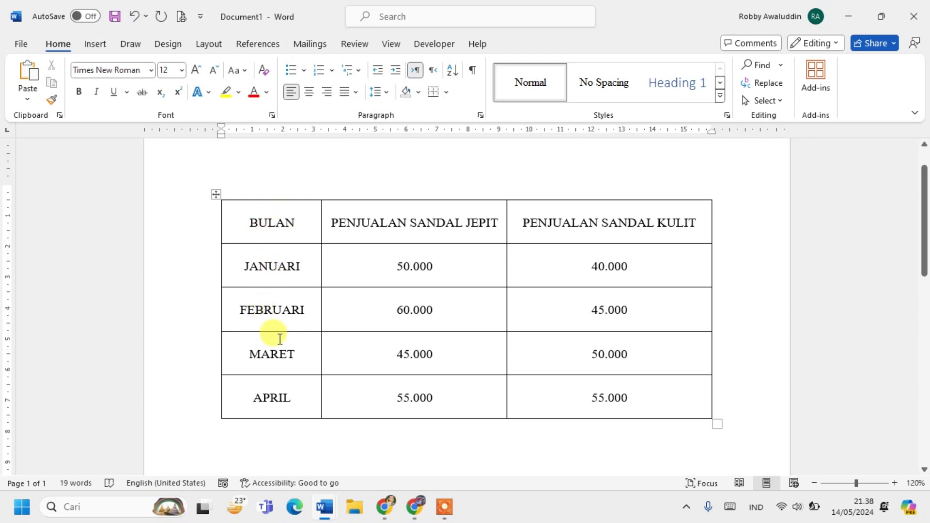
scroll(276, 326, down, 1)
scroll(279, 272, up, 2)
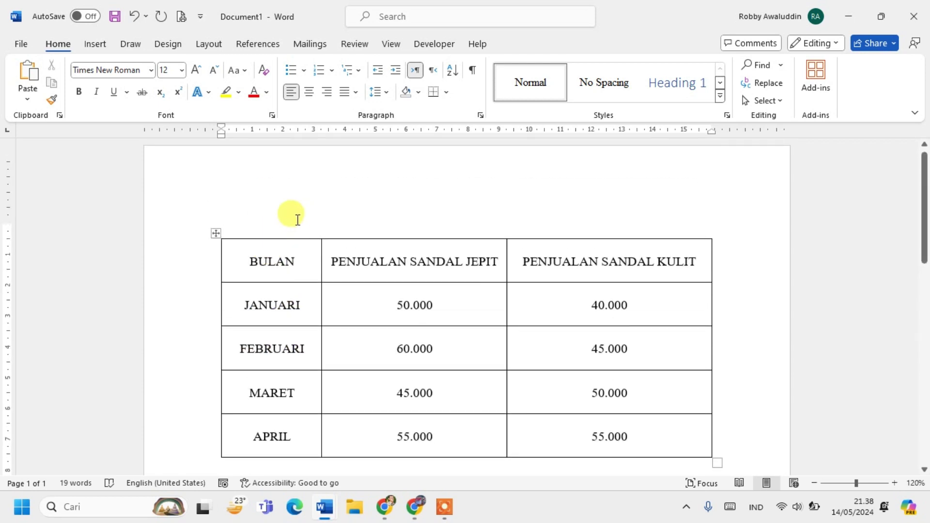
Step: Insert a Clustered Column chart on the empty line below the sandal sales table
scroll(305, 231, down, 1)
scroll(305, 231, down, 1)
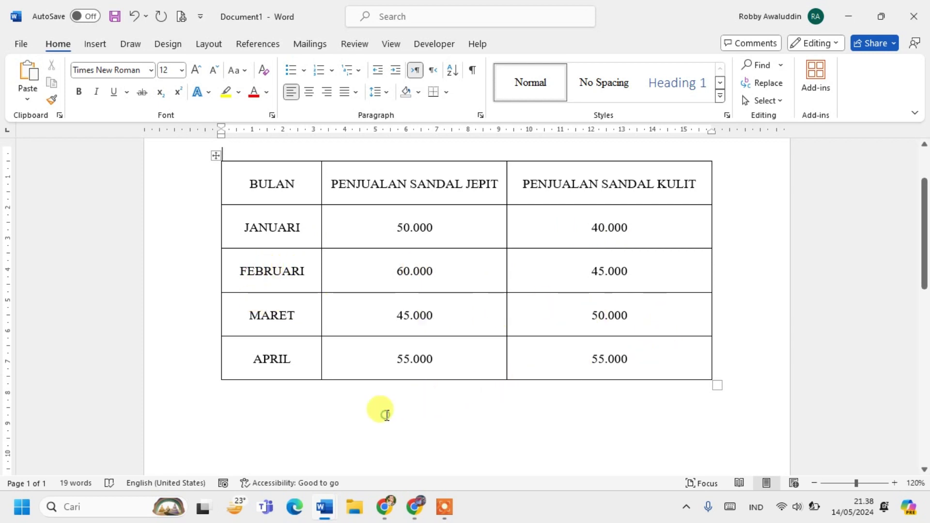
click(383, 413)
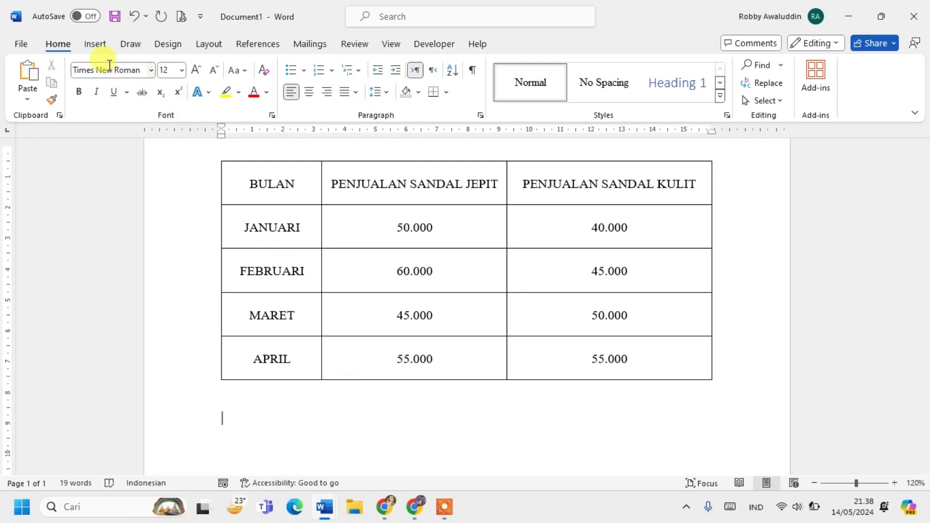
click(96, 44)
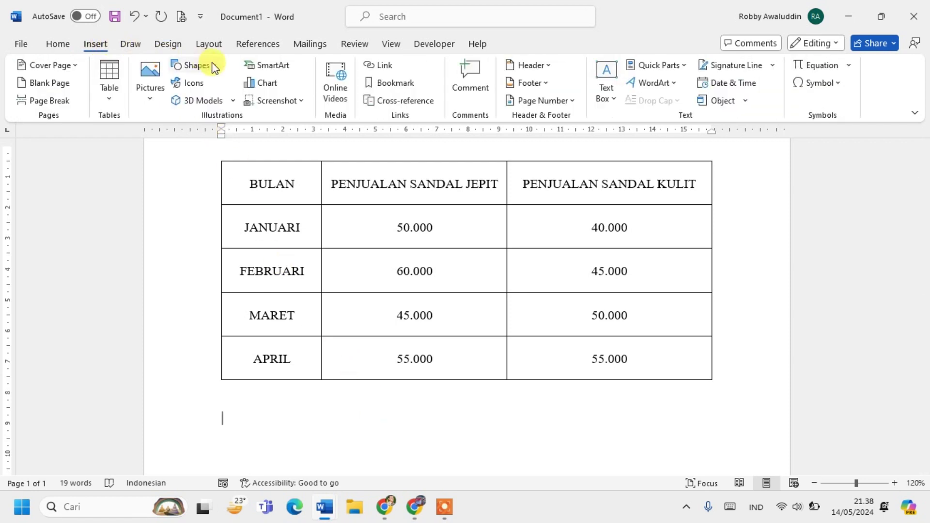
click(265, 83)
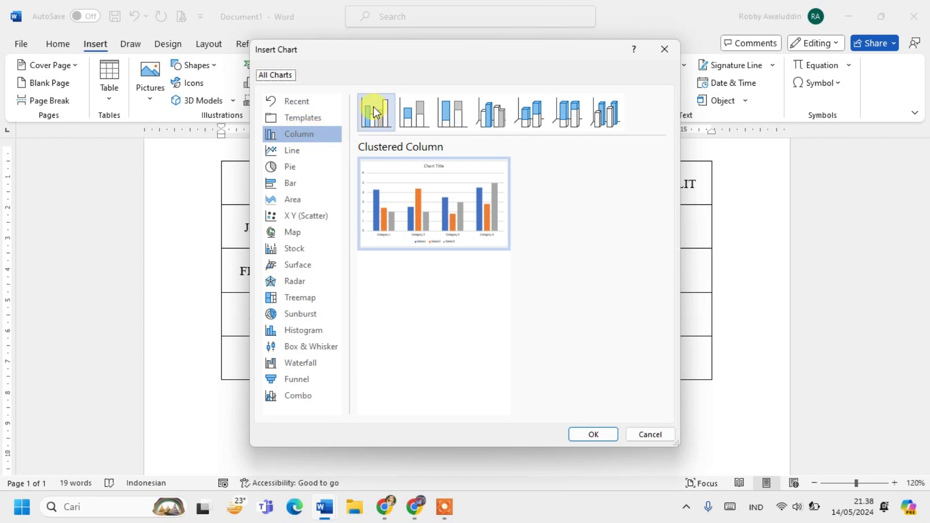
mouse_move(397, 208)
mouse_move(365, 164)
click(587, 434)
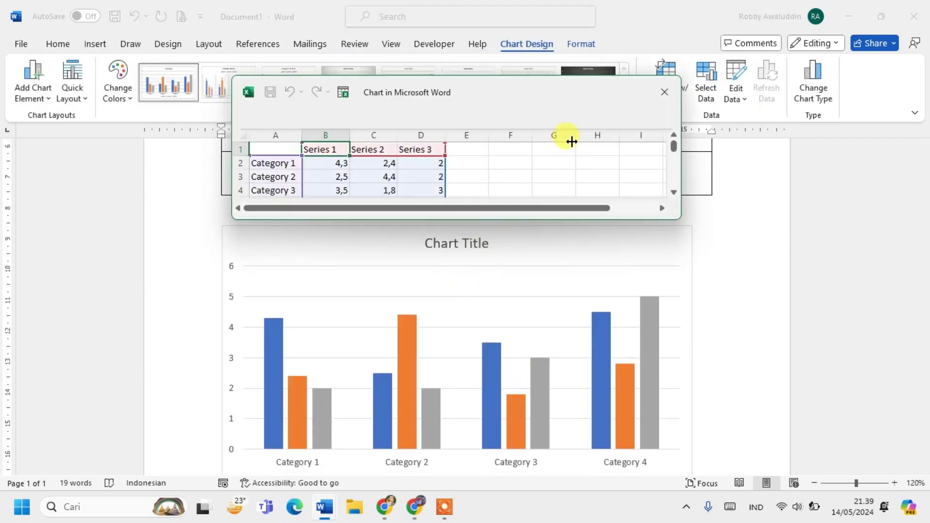
Step: Enlarge the chart's data sheet to show all category rows and place it so the table's month column stays readable
drag(567, 92, 750, 134)
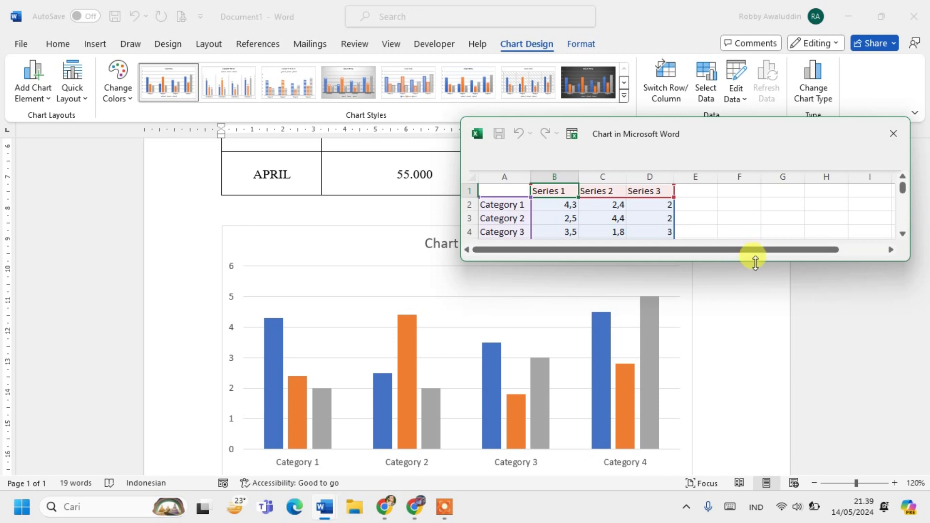
drag(755, 262, 754, 315)
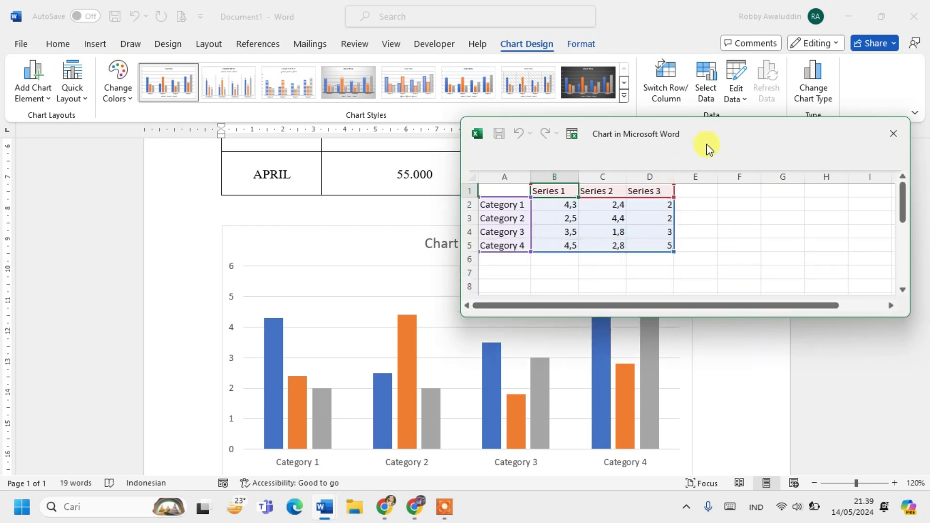
drag(727, 137, 613, 179)
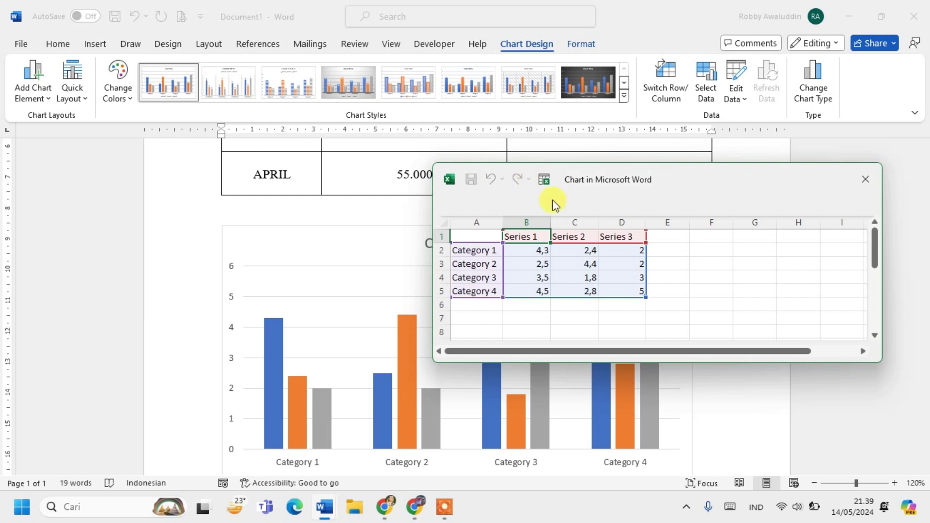
scroll(300, 359, down, 2)
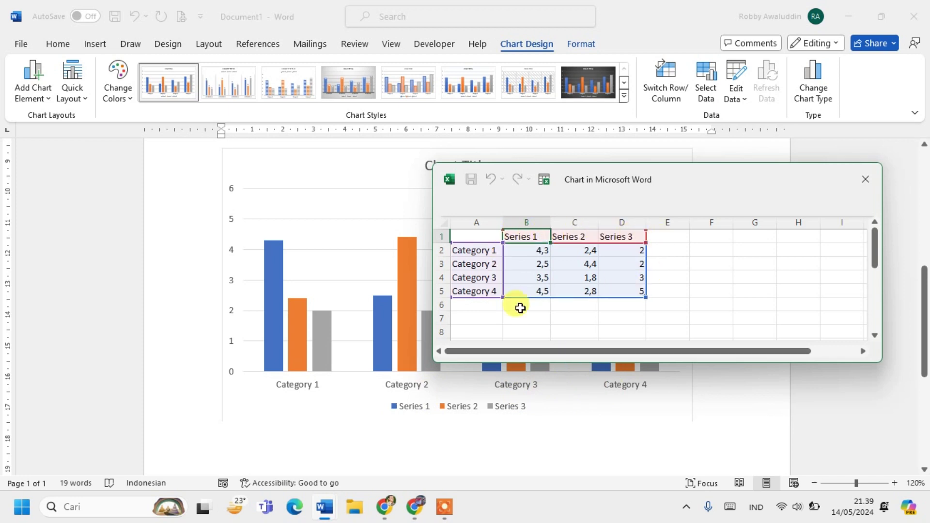
scroll(416, 307, up, 5)
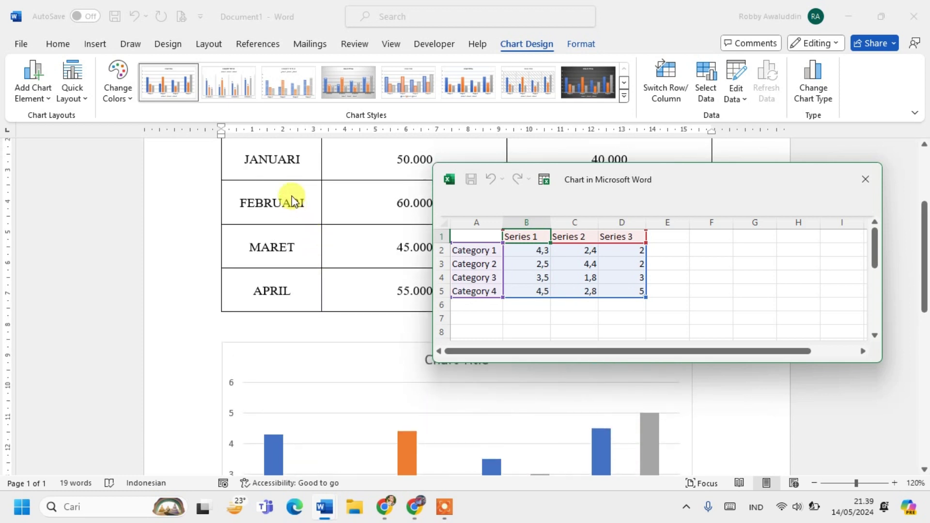
scroll(292, 194, up, 2)
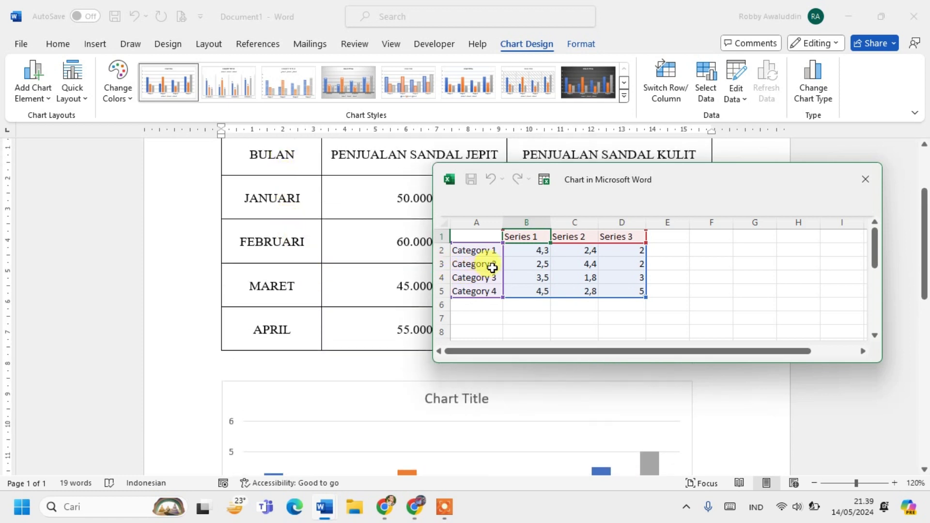
Step: Replace the four category names in A2:A5 of the chart data with JANUARI, FEBRUARI, MARET and APRIL
click(482, 252)
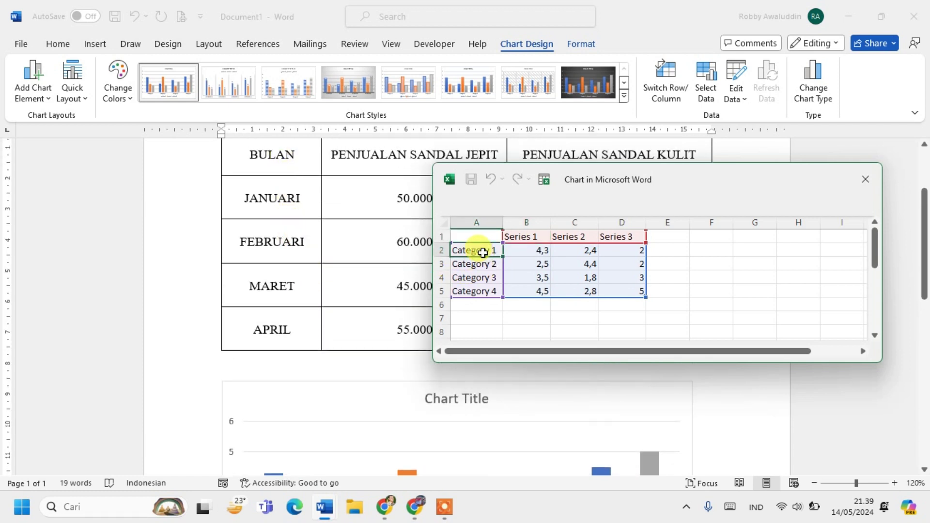
text(u)
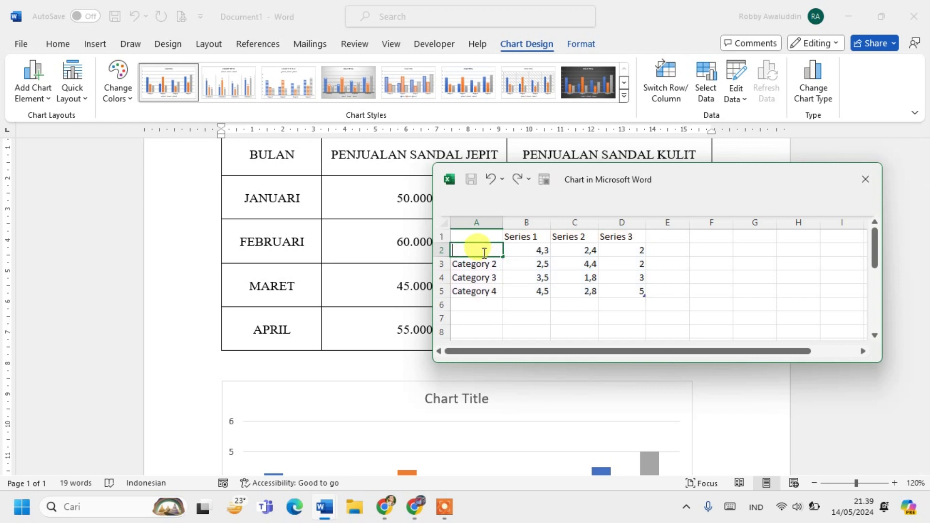
key(Caps_Lock)
text(BU)
key(Return)
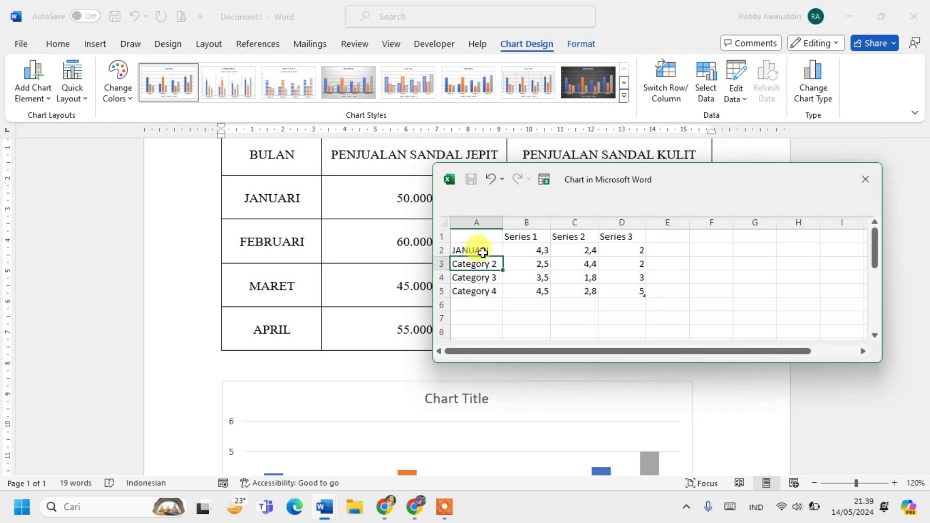
text(F)
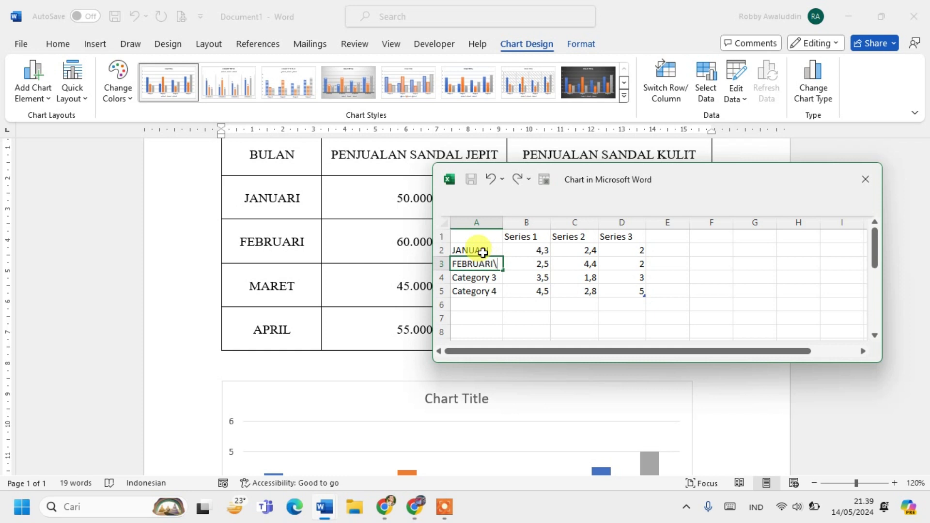
text(EBRUARI)
key(Return)
text(MARET)
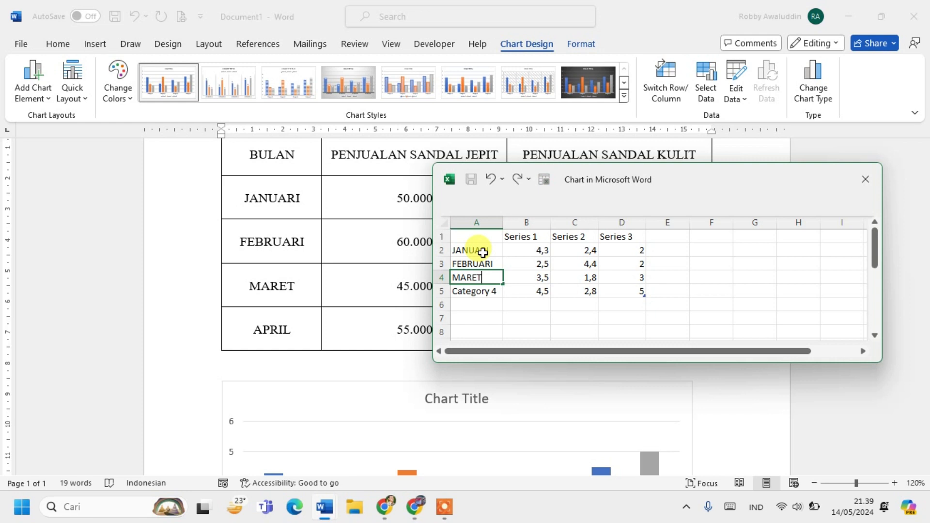
key(Return)
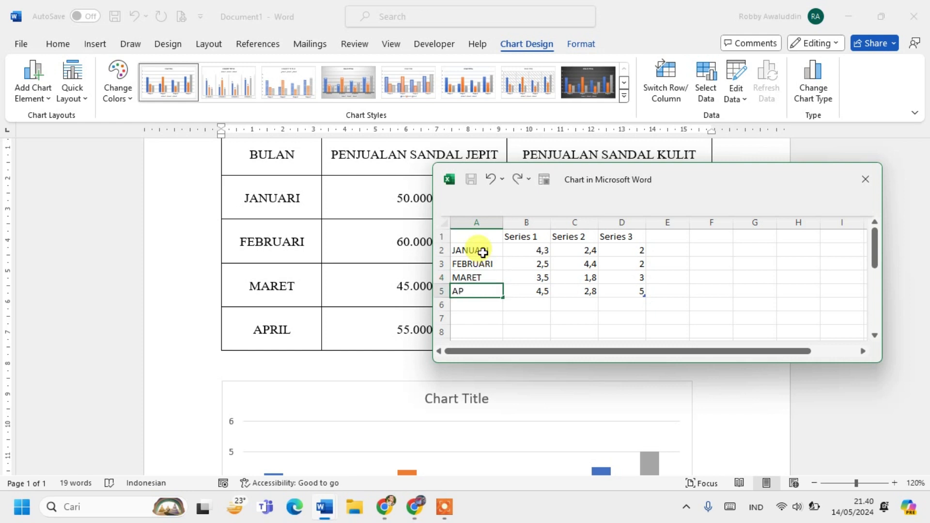
text(APRIL)
key(Return)
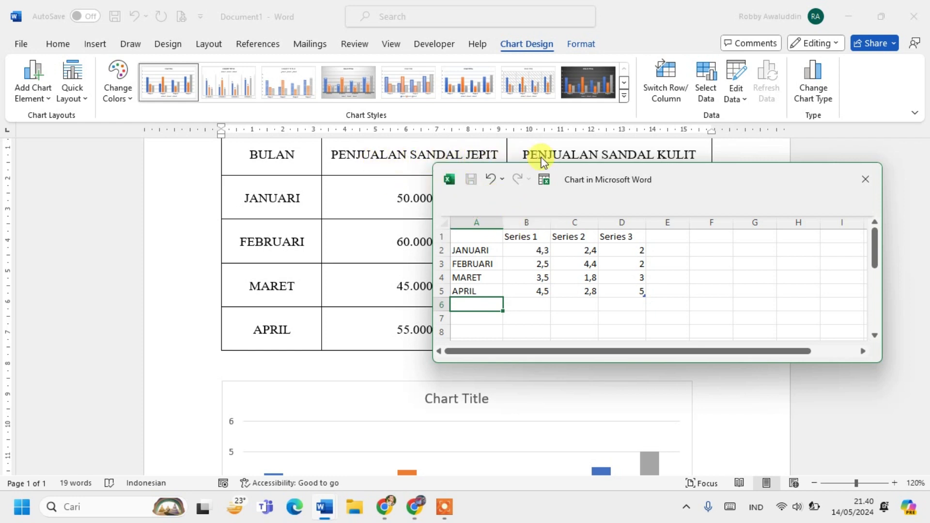
Step: Rename the first two series headers to SANDAL JEPIT and SANDAL KULIT, widening columns B and C to fit the names
click(529, 236)
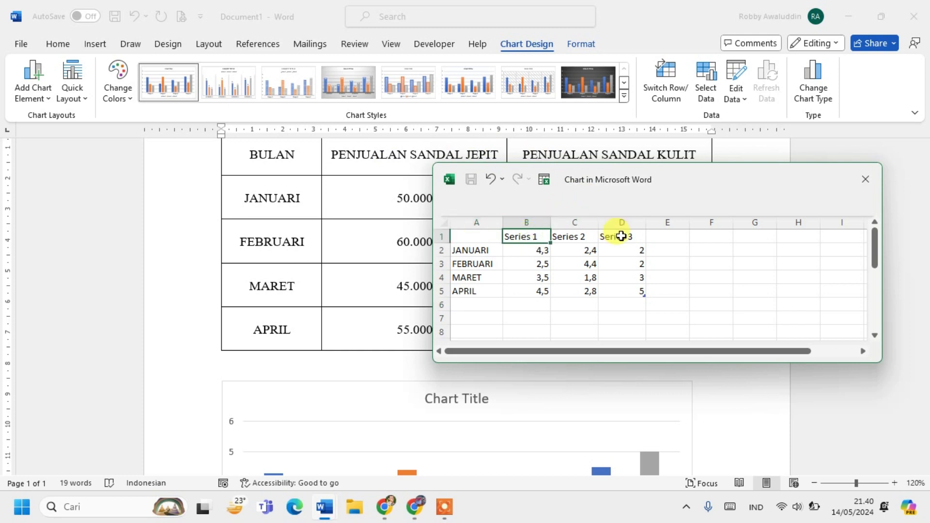
text(SANDAL JEPIT)
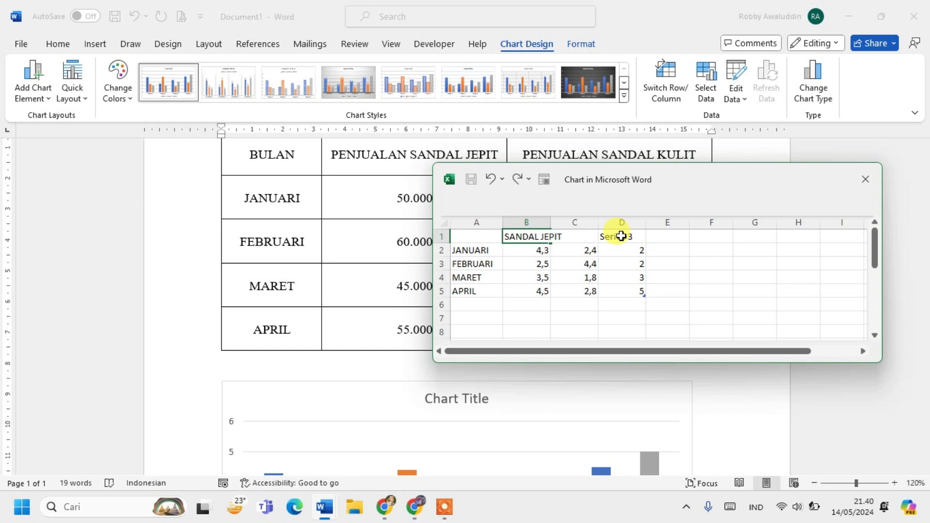
key(Return)
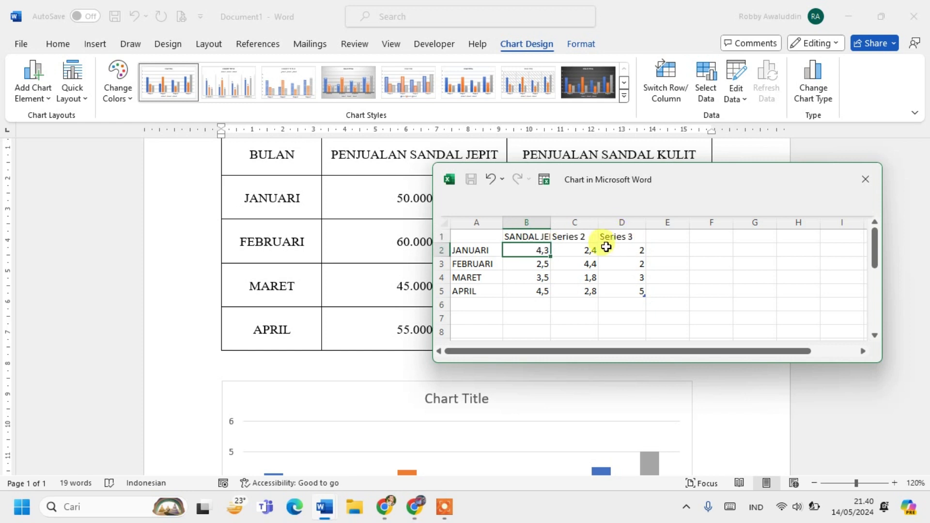
drag(551, 221, 585, 221)
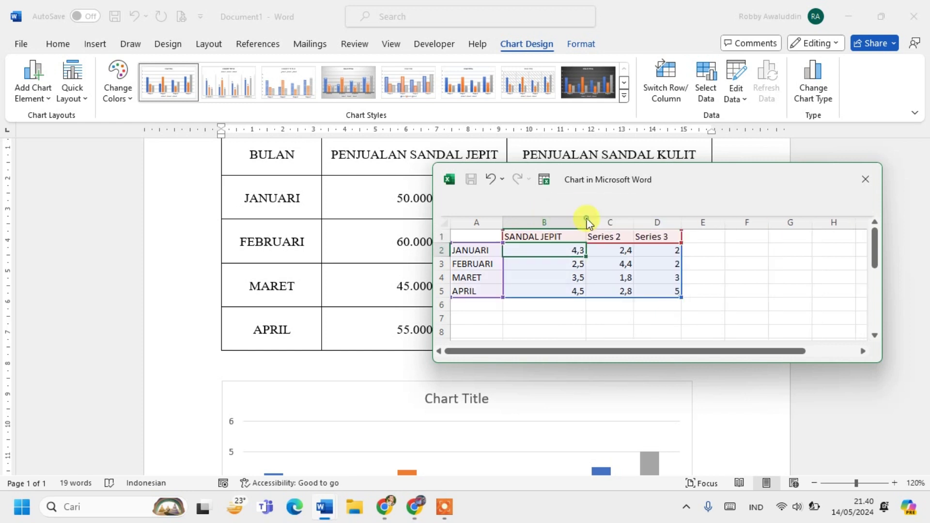
click(602, 237)
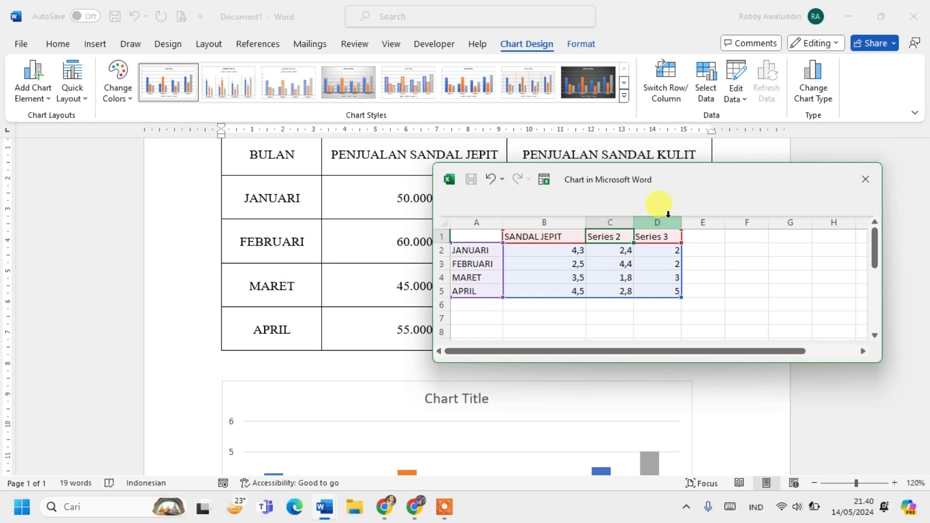
text(SANDAL KULIT)
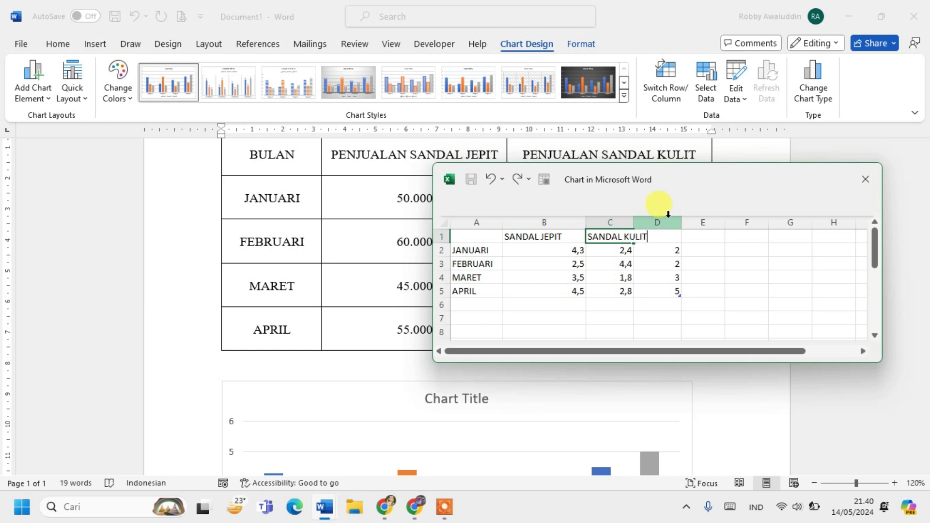
key(Return)
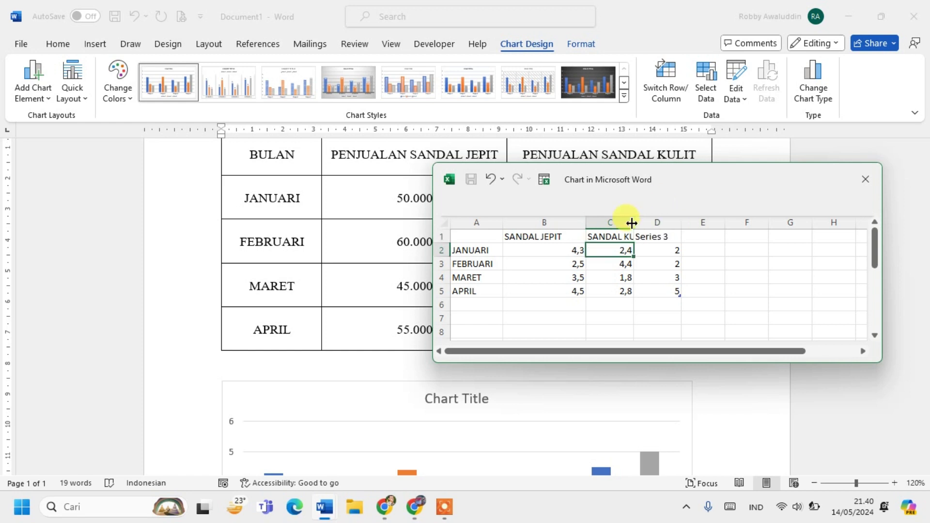
drag(634, 223, 658, 223)
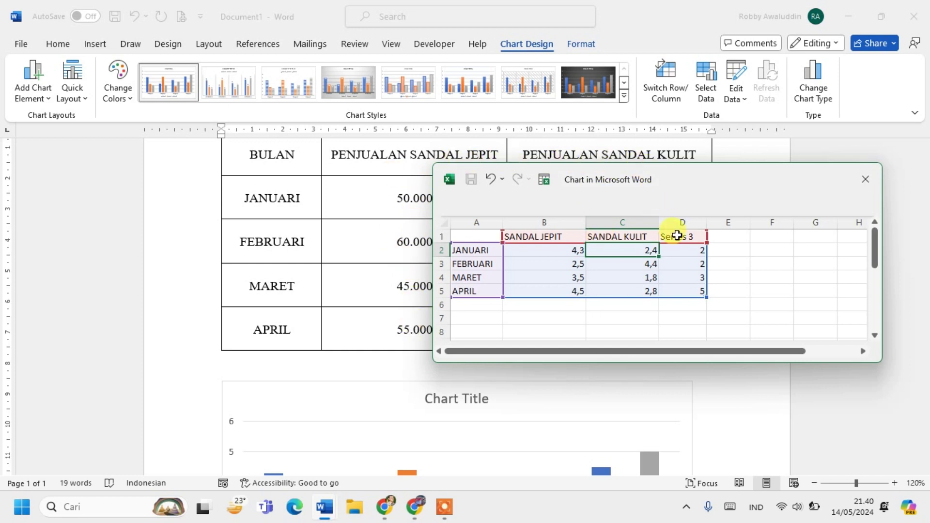
Step: Delete the Series 3 column from the chart data
click(681, 222)
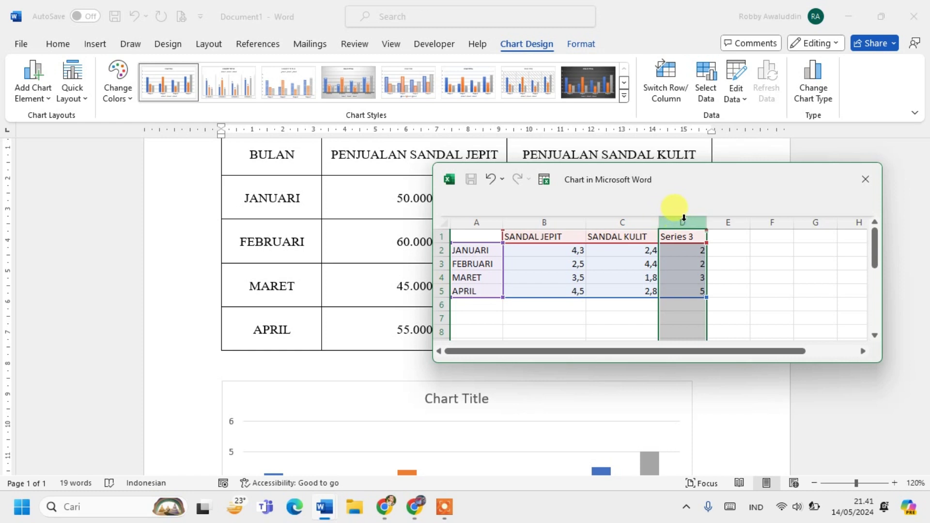
right_click(684, 219)
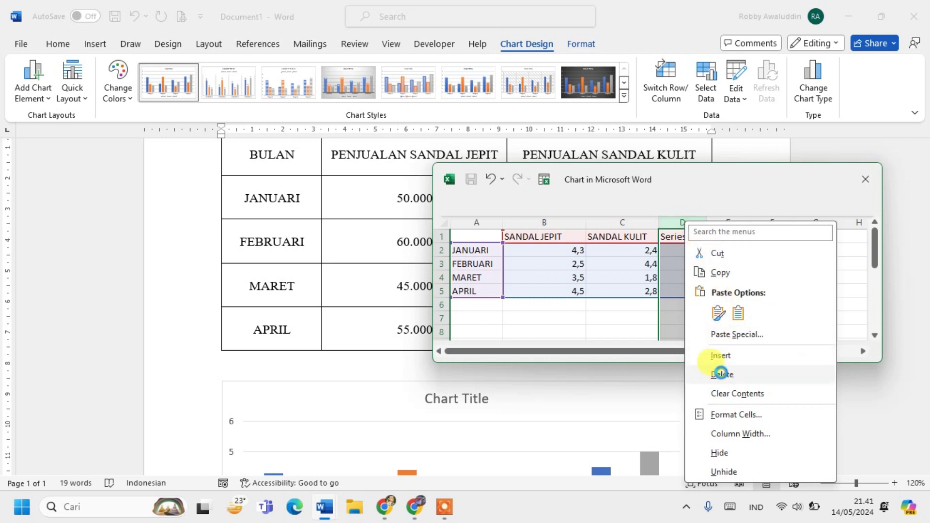
click(722, 375)
click(742, 288)
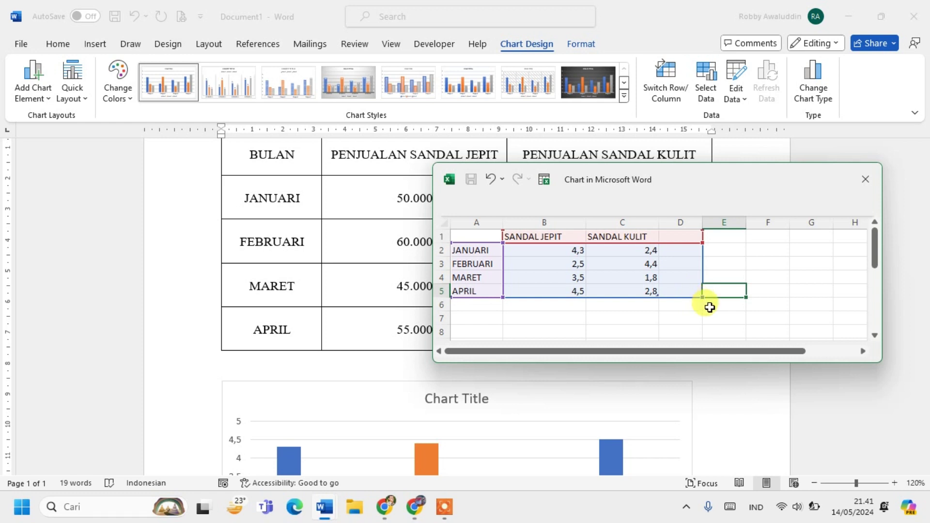
click(707, 304)
click(699, 237)
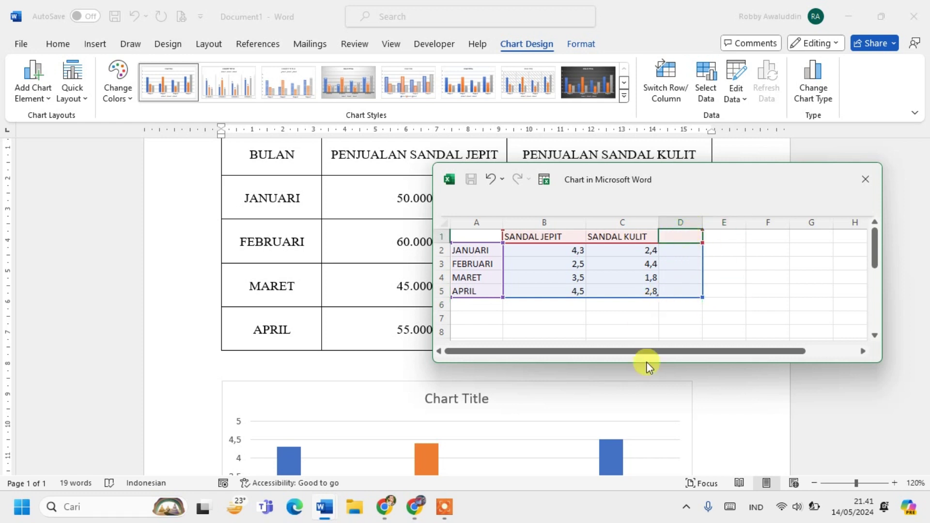
Step: Move the data sheet clear of the chart to check the month categories and the two sandal series
click(722, 396)
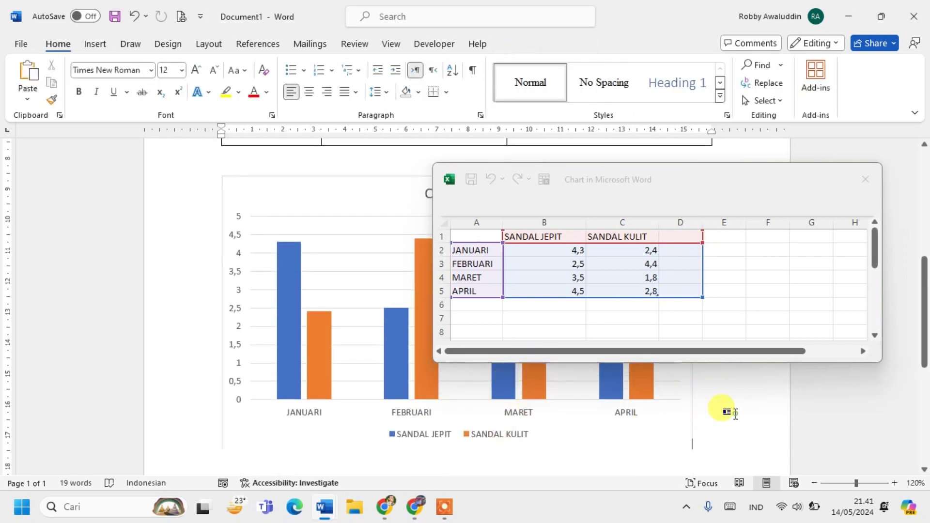
click(866, 183)
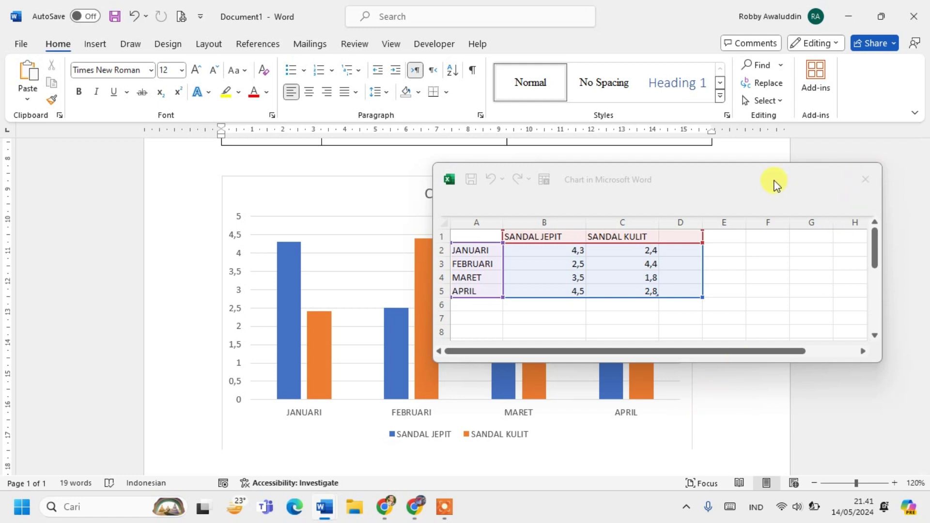
click(744, 319)
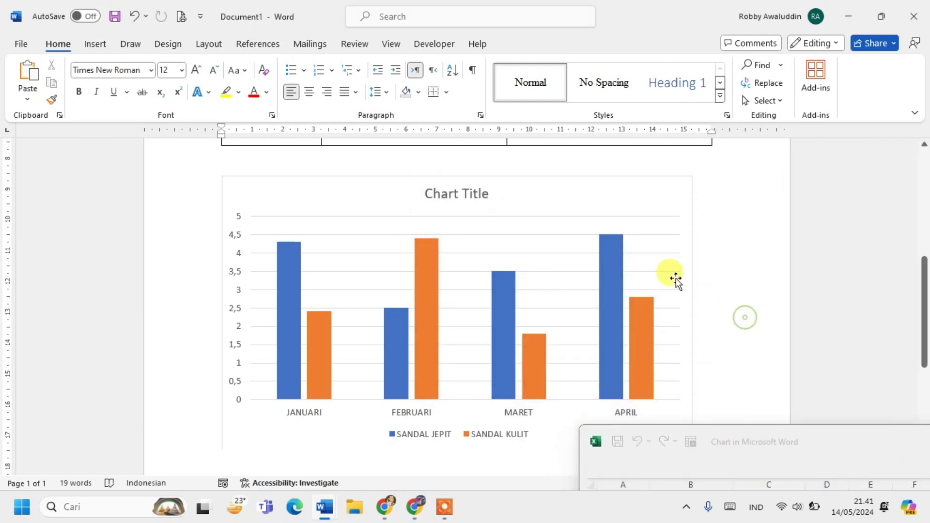
Step: Bring the chart data sheet back into view beside the monthly sales table in the document
scroll(629, 272, down, 2)
scroll(386, 260, up, 2)
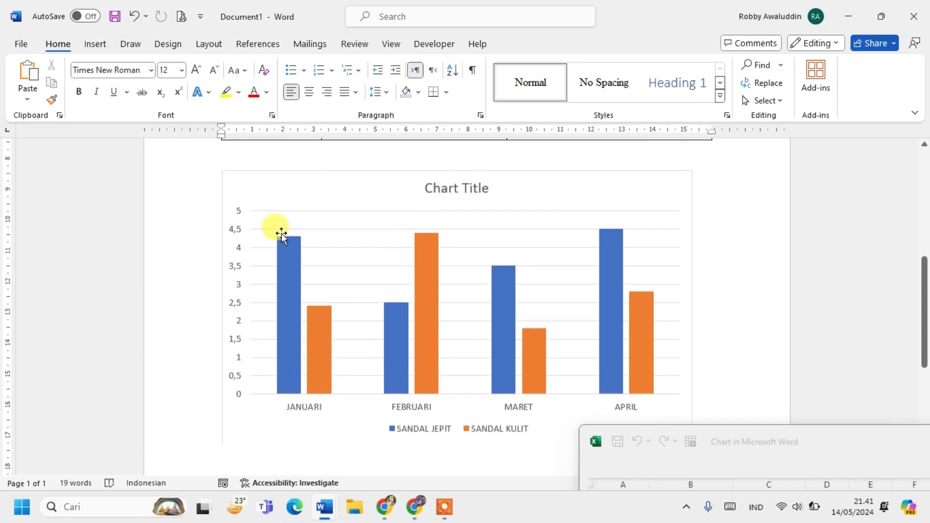
drag(831, 439, 675, 238)
scroll(385, 217, up, 6)
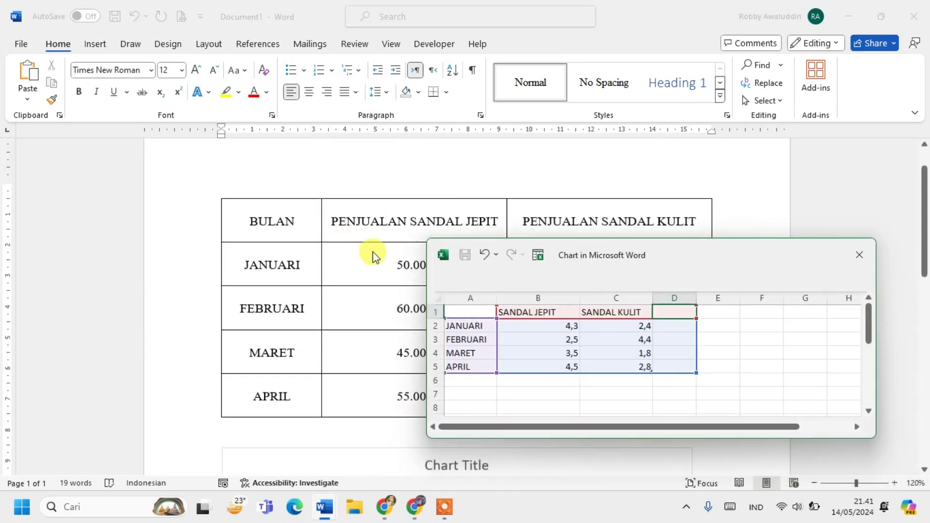
scroll(373, 251, down, 1)
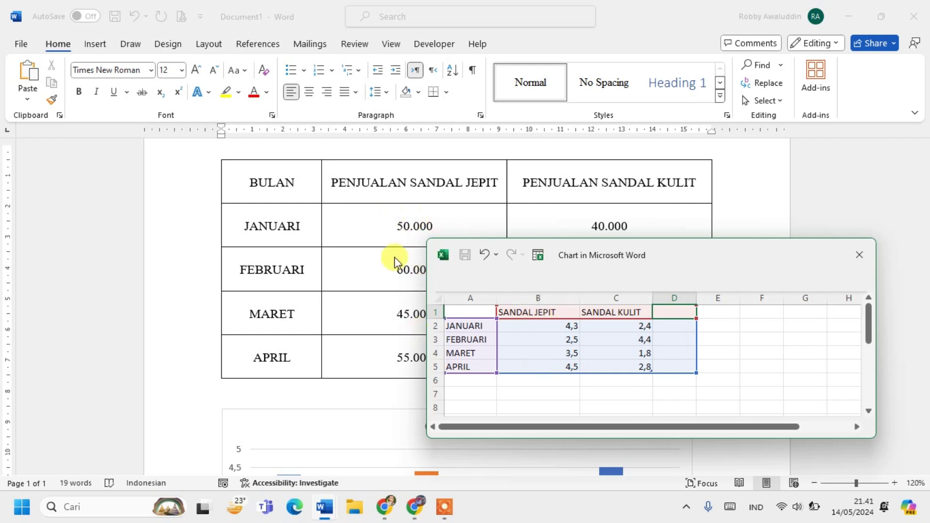
Step: Fill the SANDAL JEPIT column, B2:B5, of the chart data with 50000, 60000, 45000 and 55000
click(532, 327)
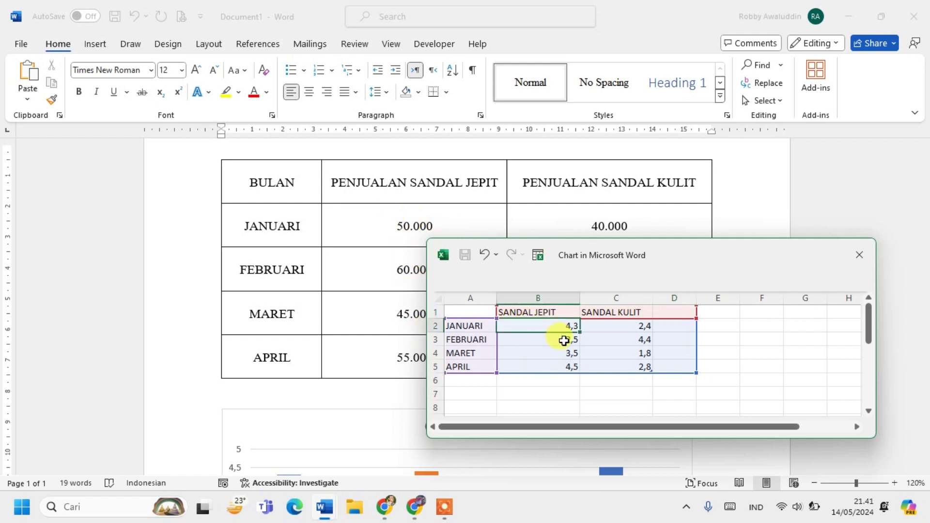
text(50000)
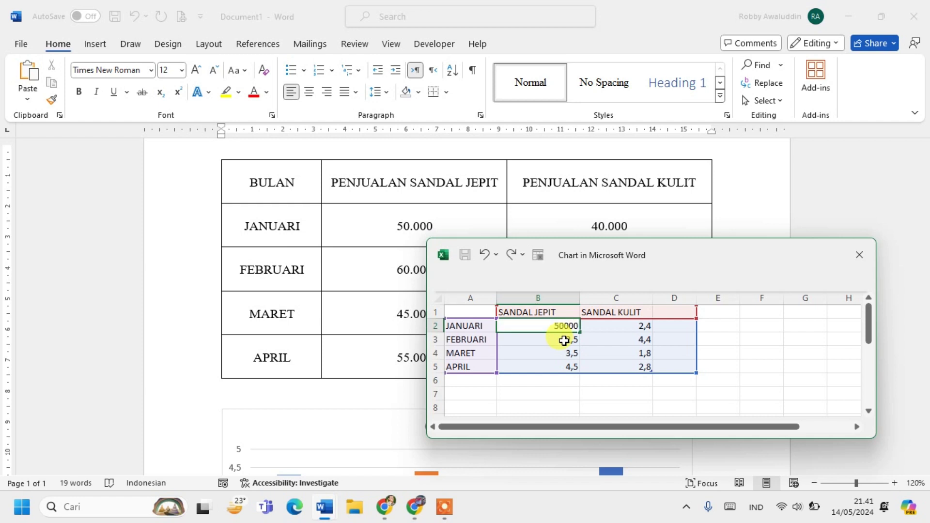
click(564, 341)
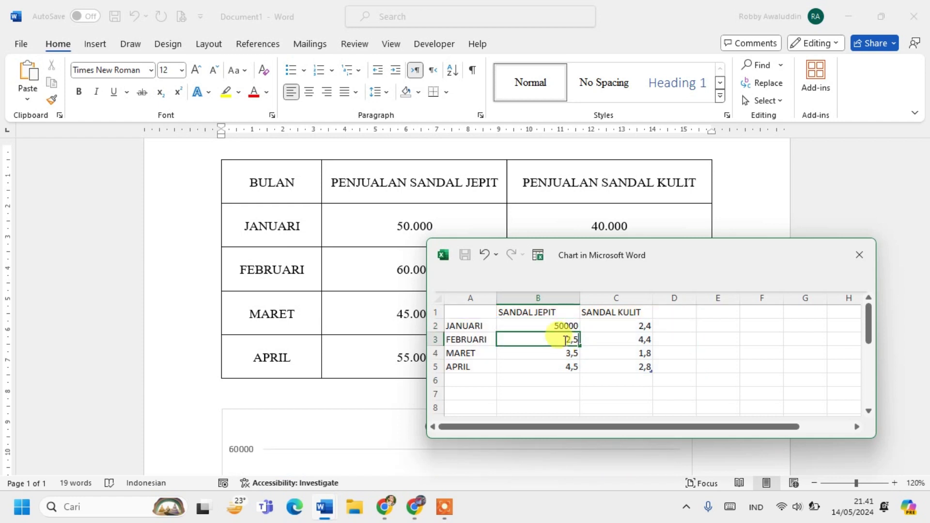
text(60000)
key(Return)
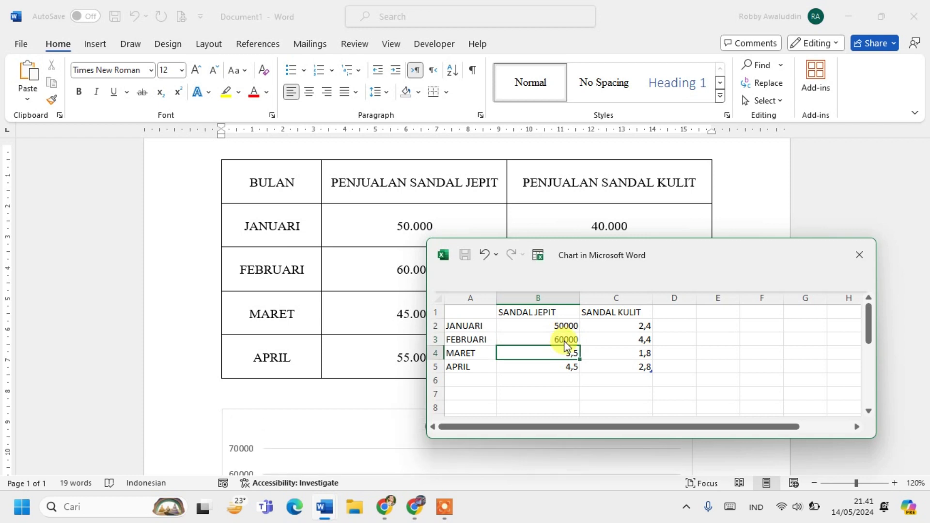
text(45)
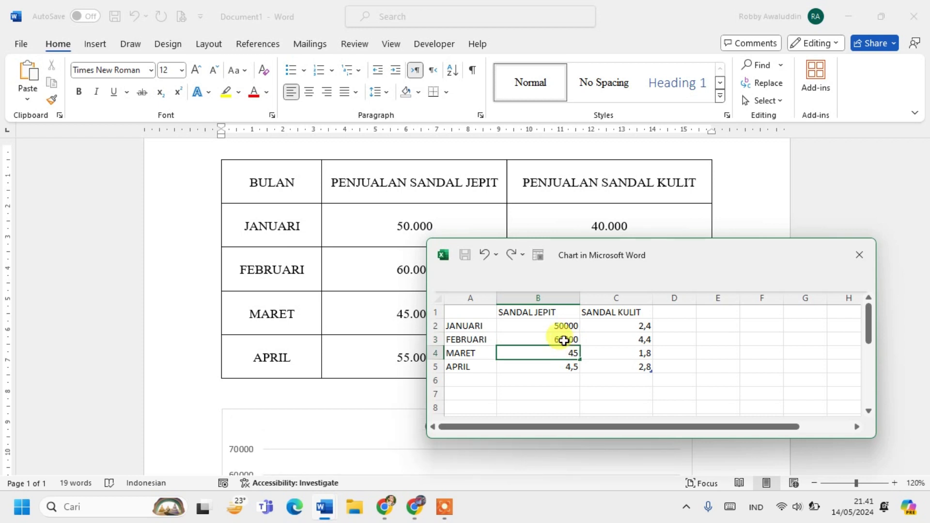
text(000)
key(Return)
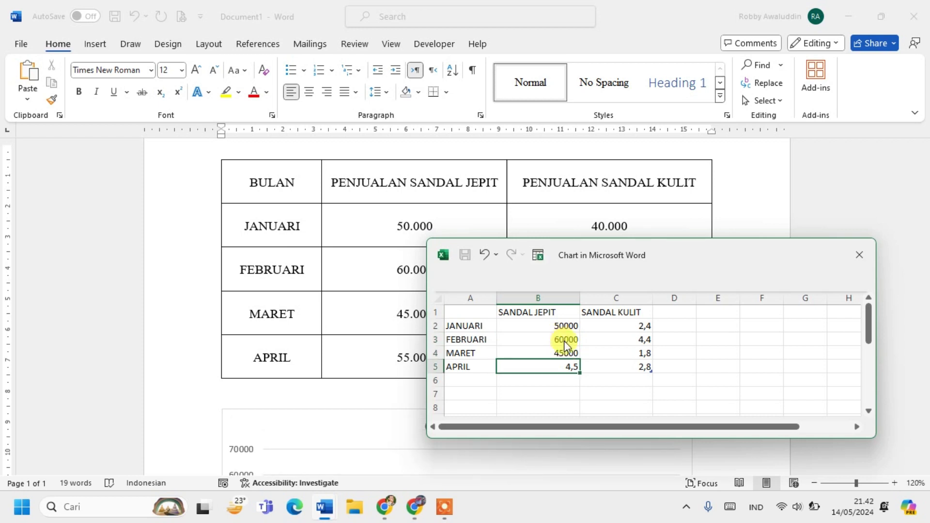
text(55000)
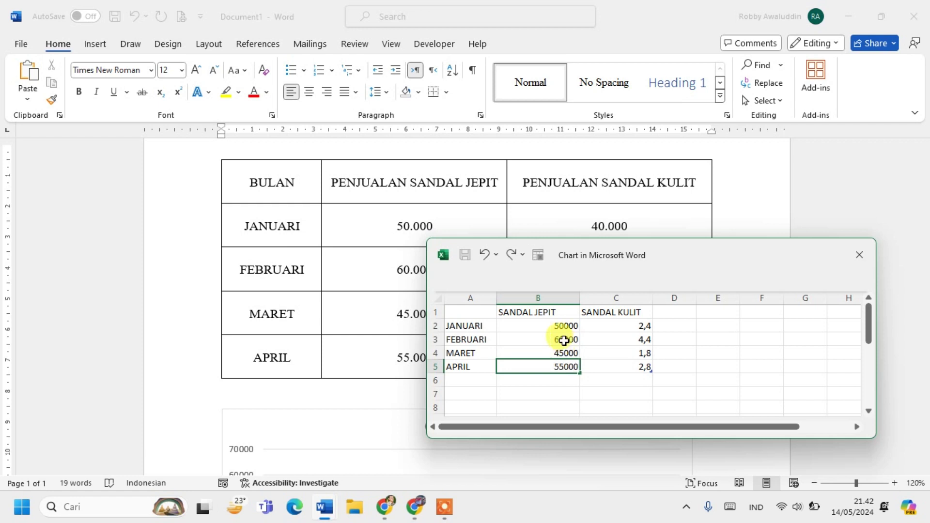
key(Return)
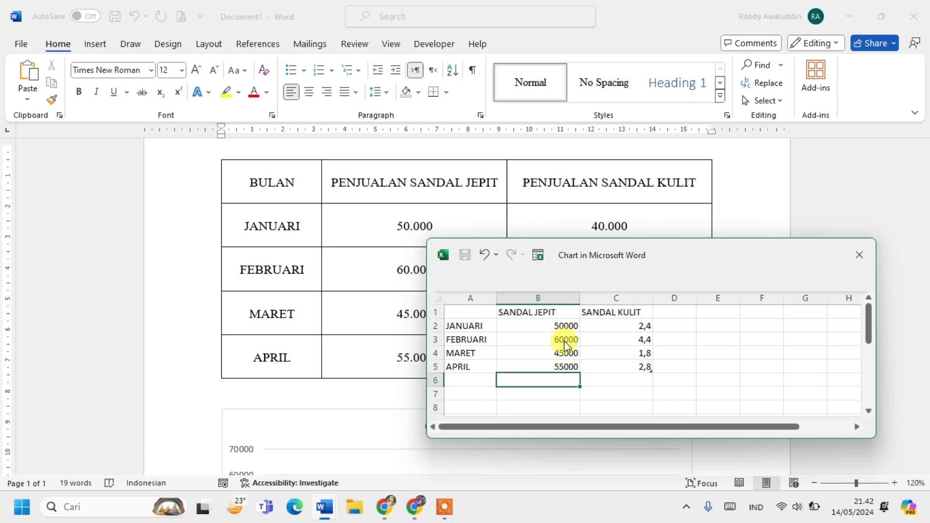
Step: Move the data sheet off the table's SANDAL KULIT figures and fill C2:C5 with 40000, 45000, 50000 and 55000
click(623, 326)
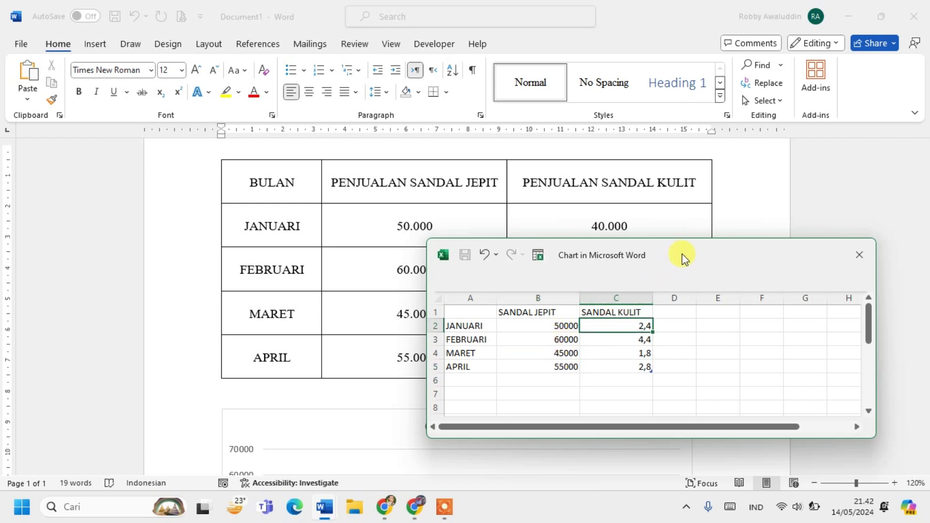
drag(683, 256, 310, 173)
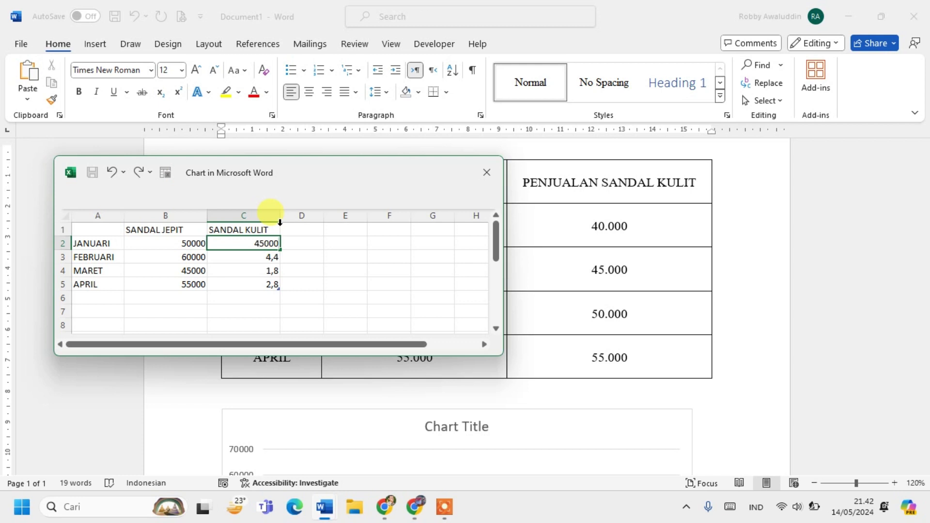
key(Return)
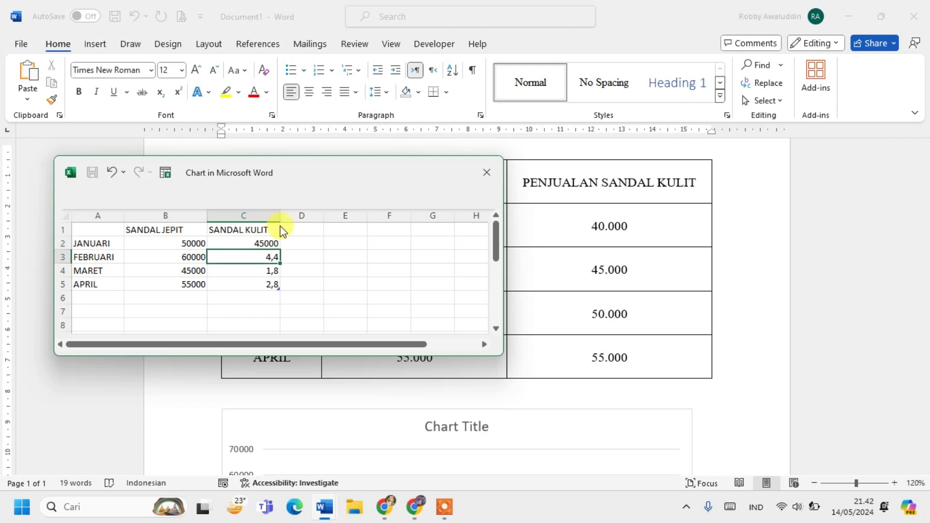
text(45000)
key(Up)
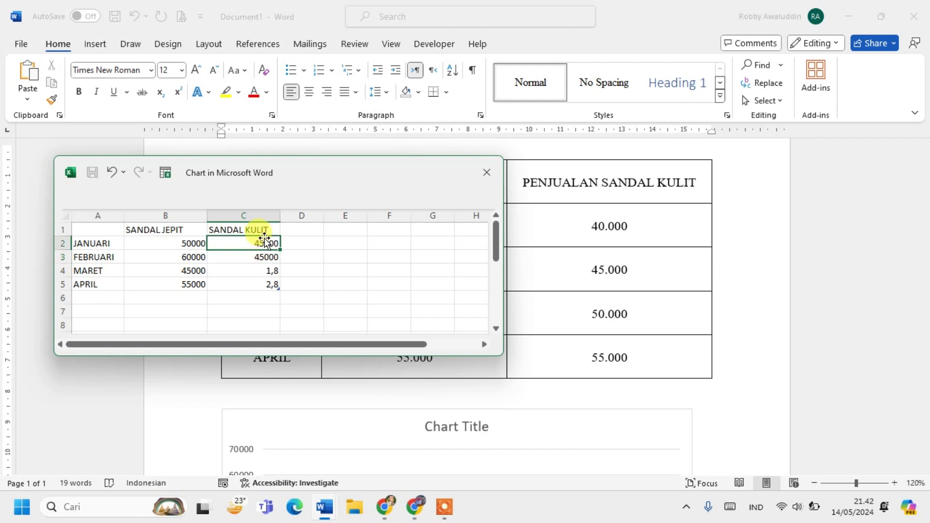
text(40000)
key(Return)
key(Return)
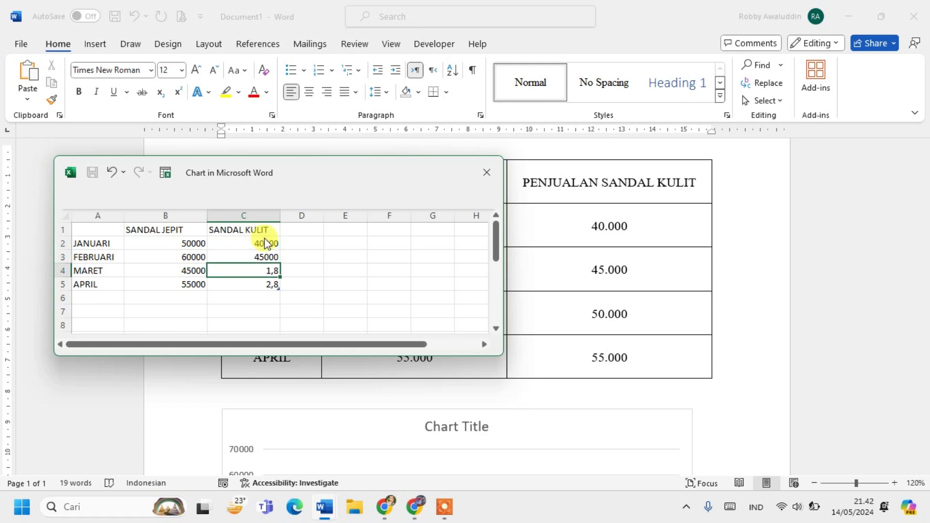
text(50000)
key(Return)
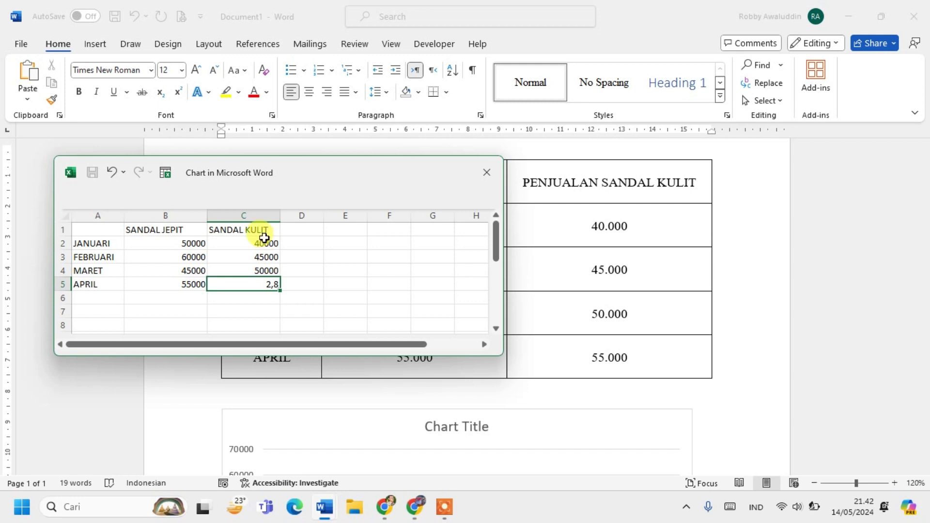
text(55000)
key(Return)
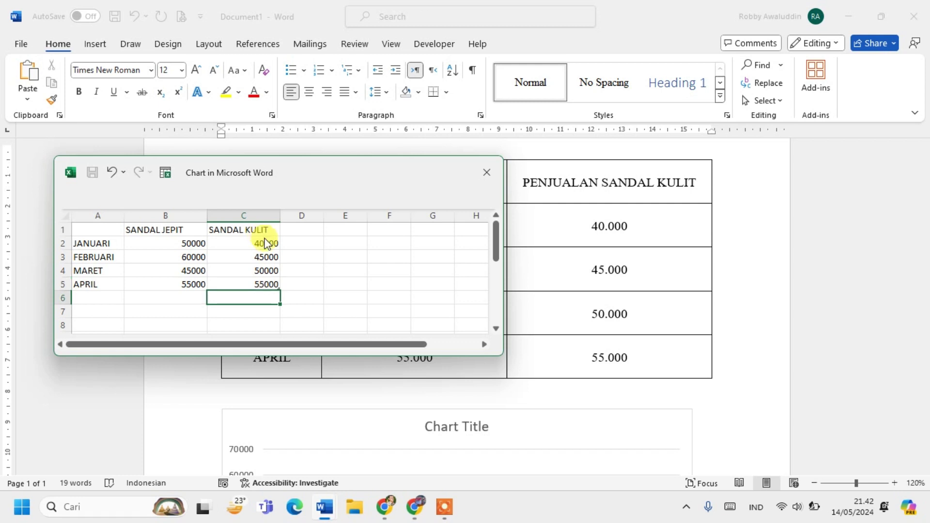
Step: Close the chart data sheet and check the SANDAL JEPIT columns in the chart month by month
click(481, 183)
scroll(516, 293, down, 5)
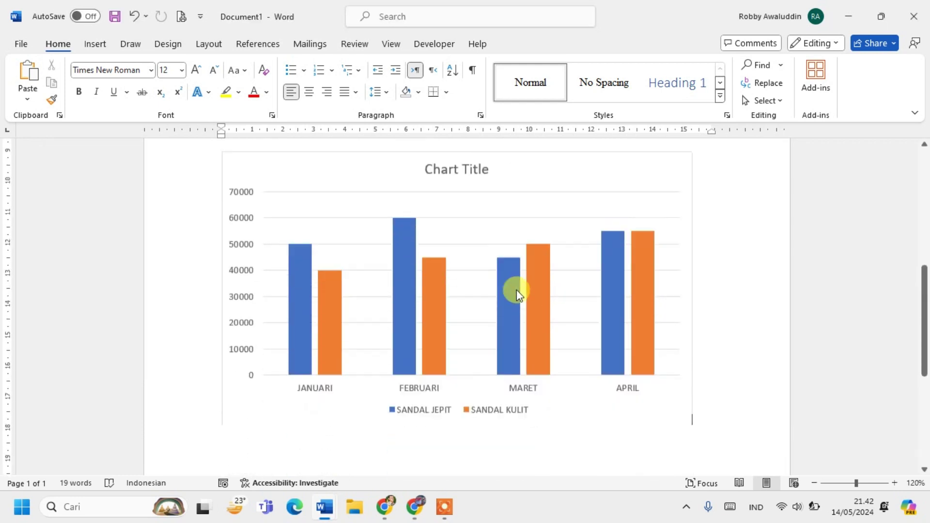
scroll(517, 294, down, 1)
scroll(418, 336, up, 3)
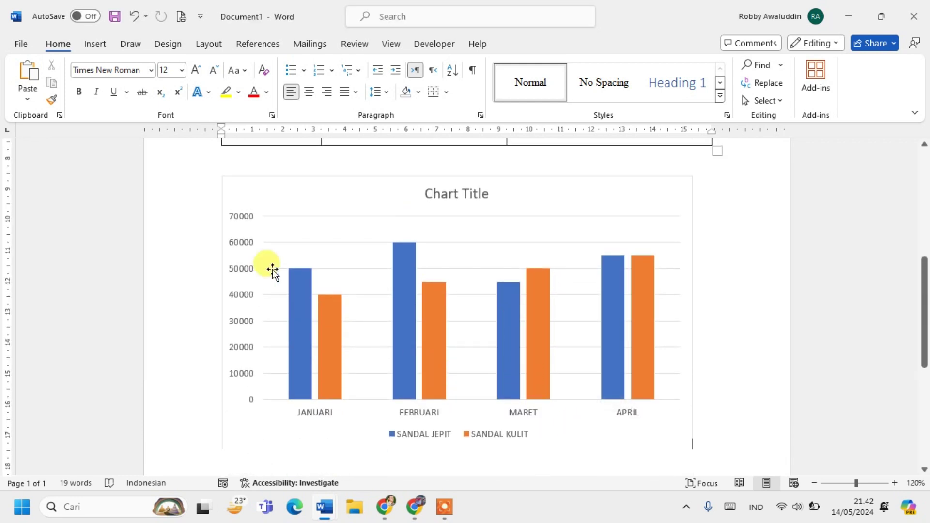
click(295, 277)
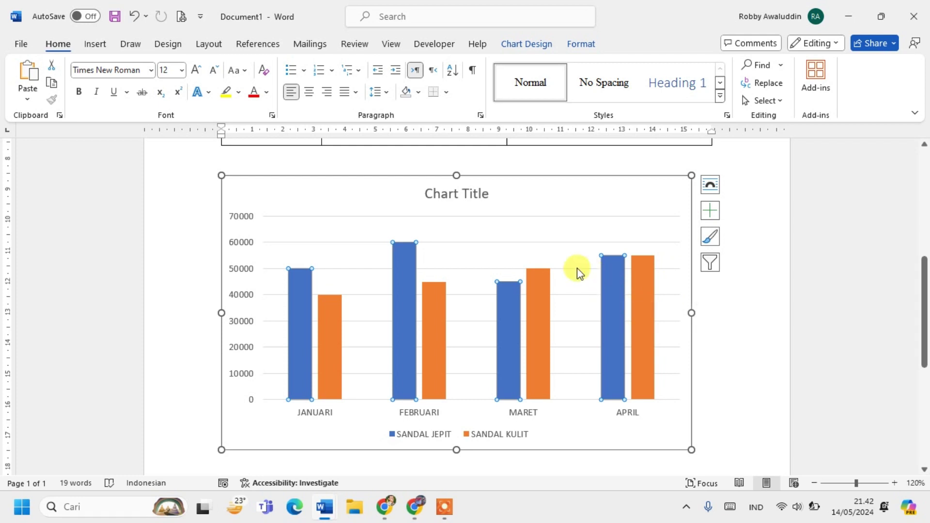
scroll(484, 272, up, 1)
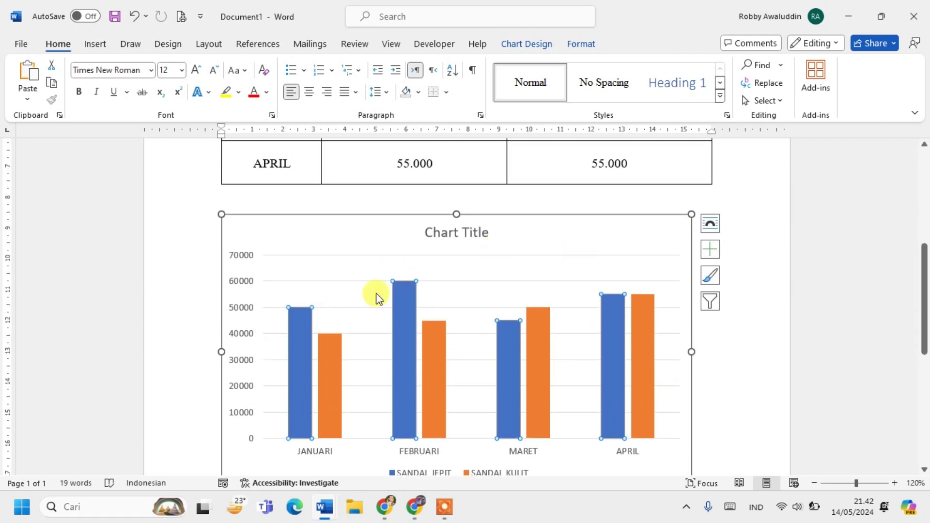
scroll(284, 294, down, 1)
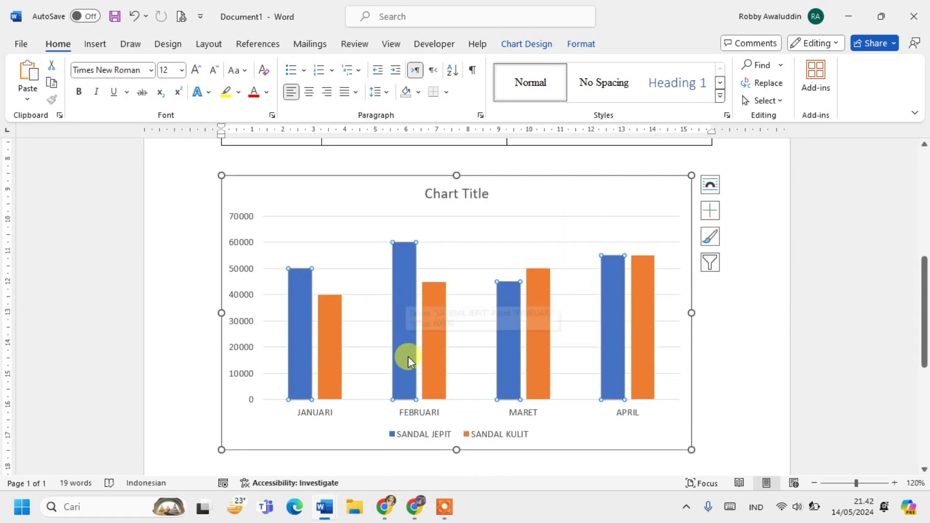
mouse_move(298, 287)
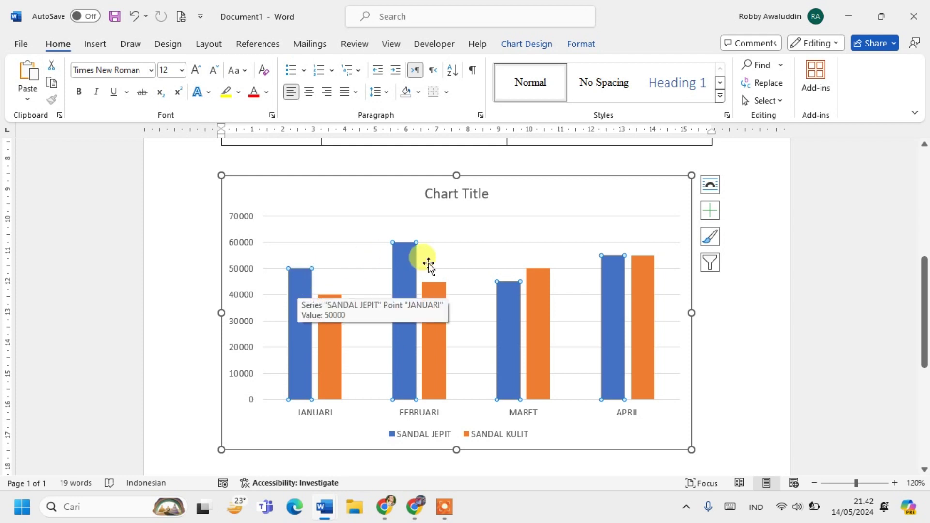
Step: Replace the chart's placeholder title with "Grafik Penjualan Barang"
click(460, 193)
click(439, 193)
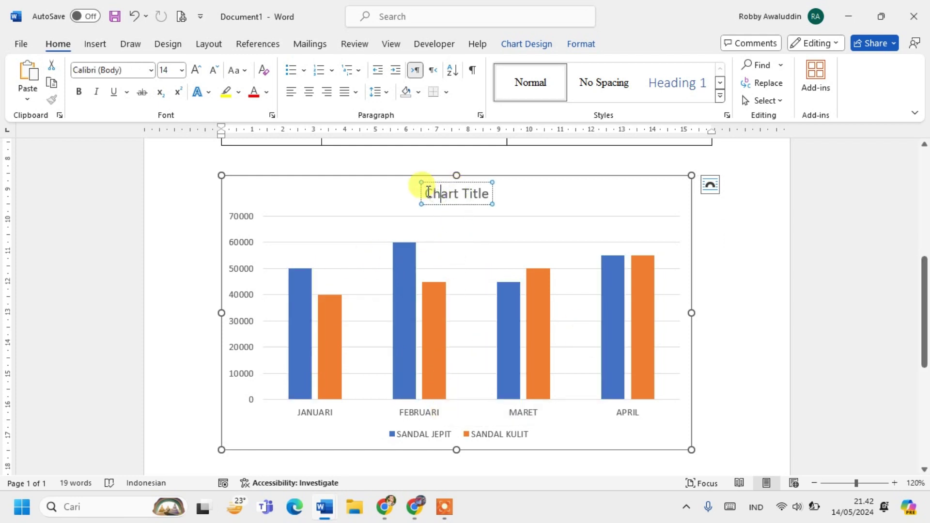
drag(426, 190, 483, 193)
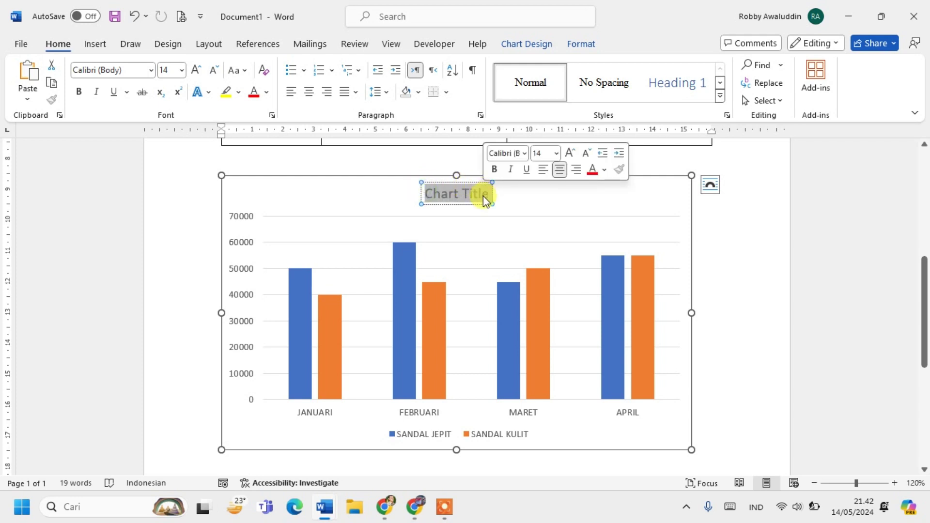
key(Caps_Lock)
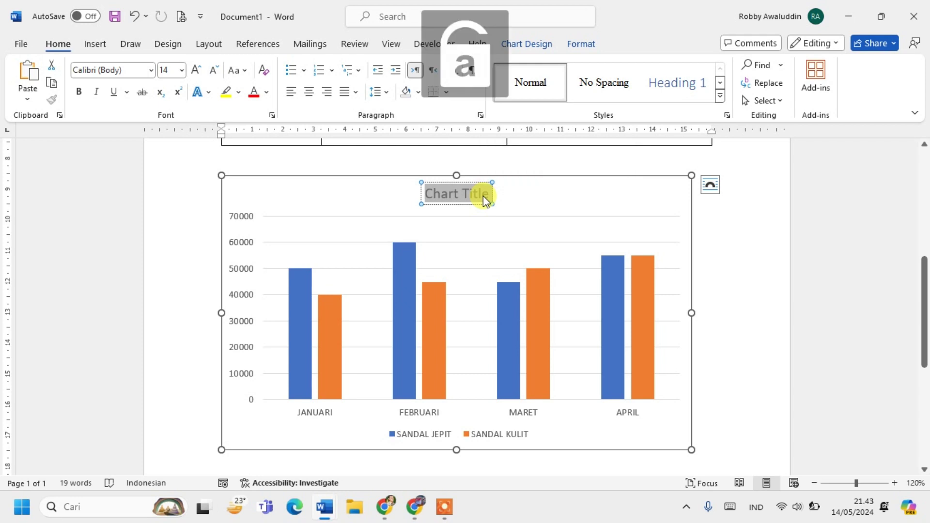
text(Graf)
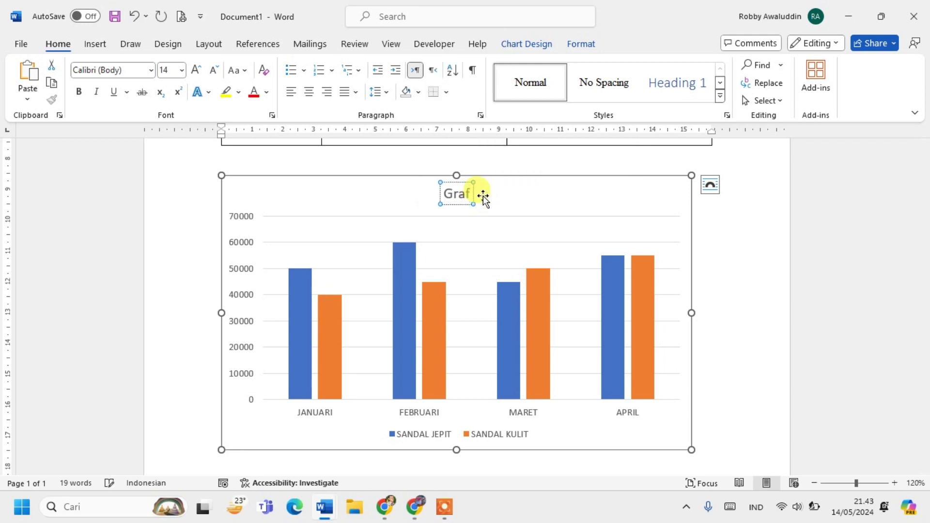
text(ik P)
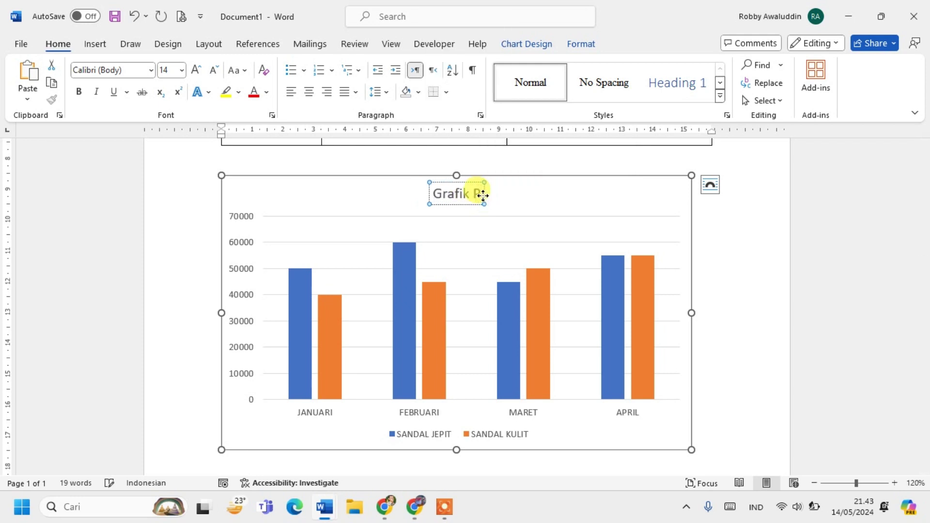
text(enjualan)
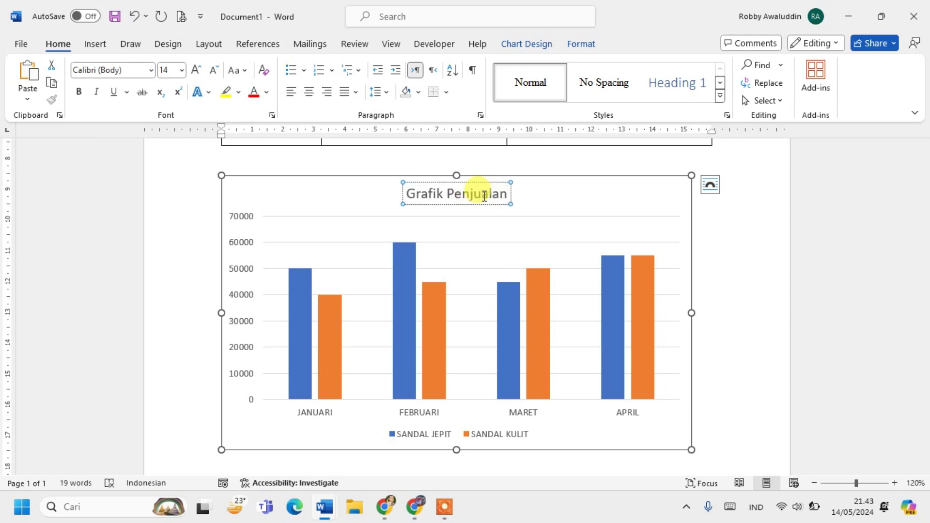
text( Barang)
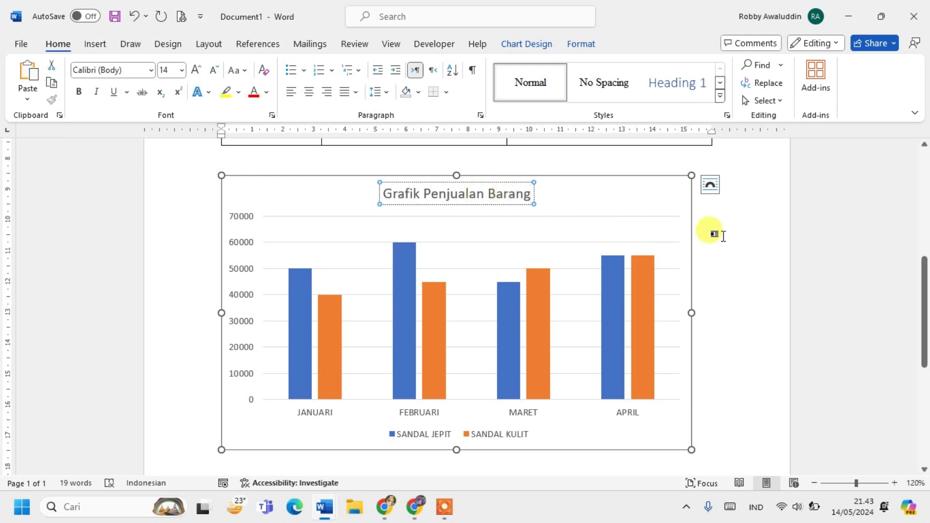
click(719, 240)
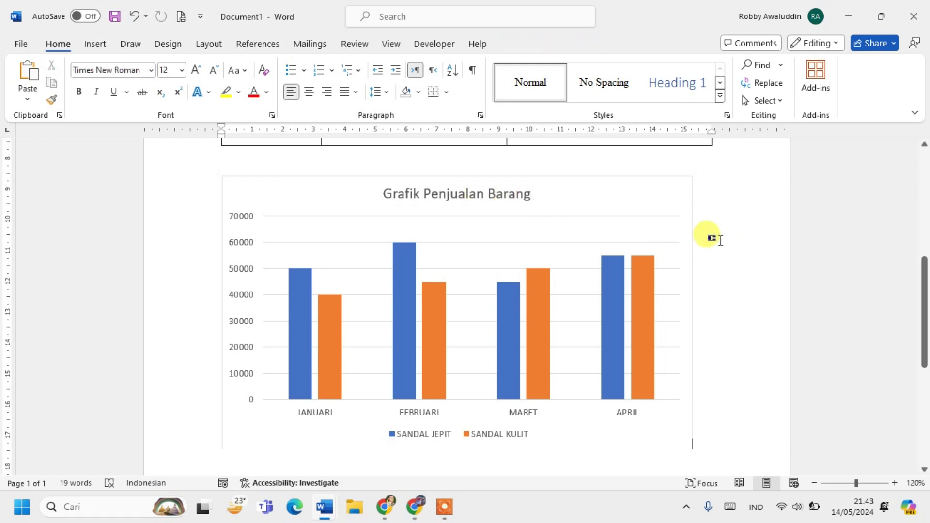
Step: Select the chart and examine its filter options for the sandal series and the month categories
click(674, 198)
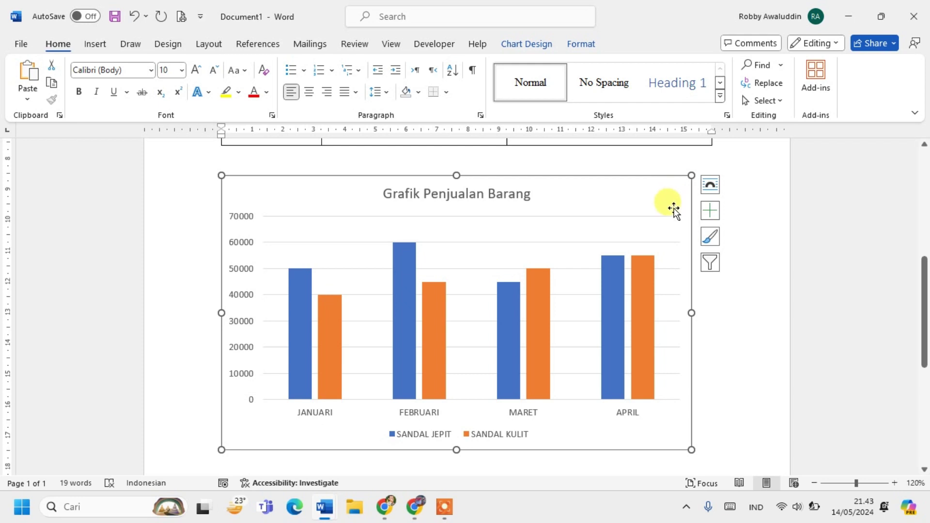
click(746, 286)
click(649, 196)
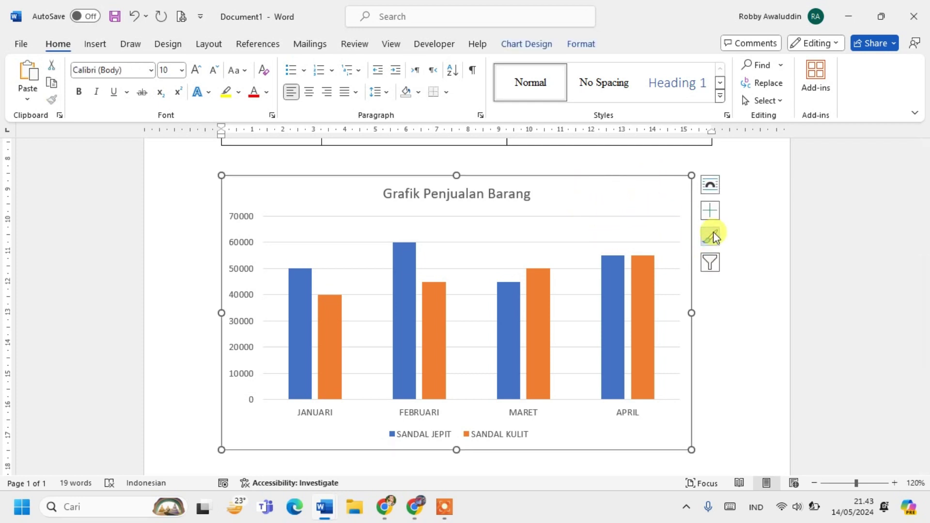
click(710, 262)
click(710, 262)
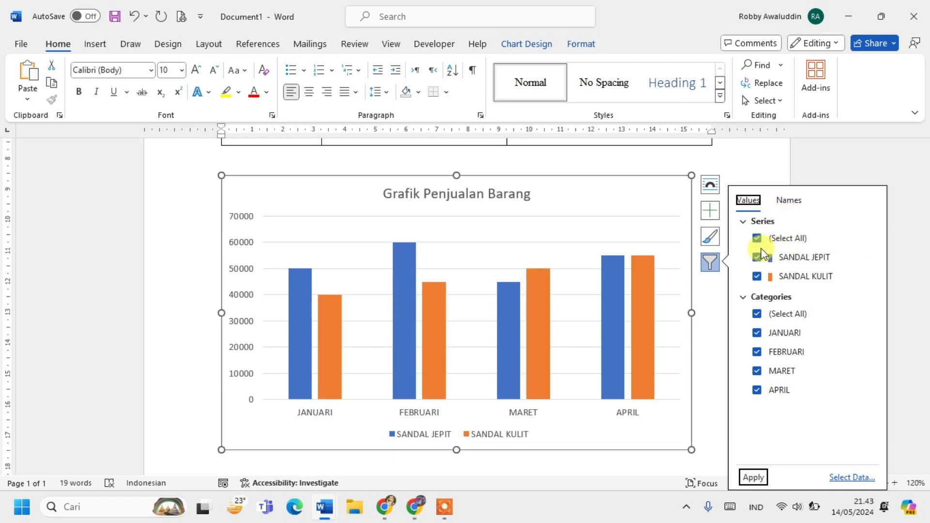
click(757, 276)
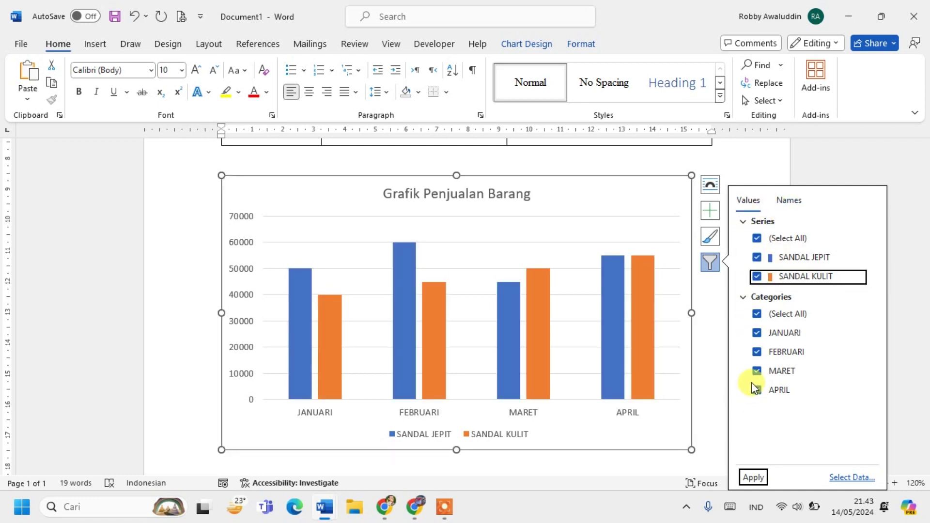
Step: Browse the chart styles, apply the last one with gradient columns and a bold title, and view the color palettes
click(711, 236)
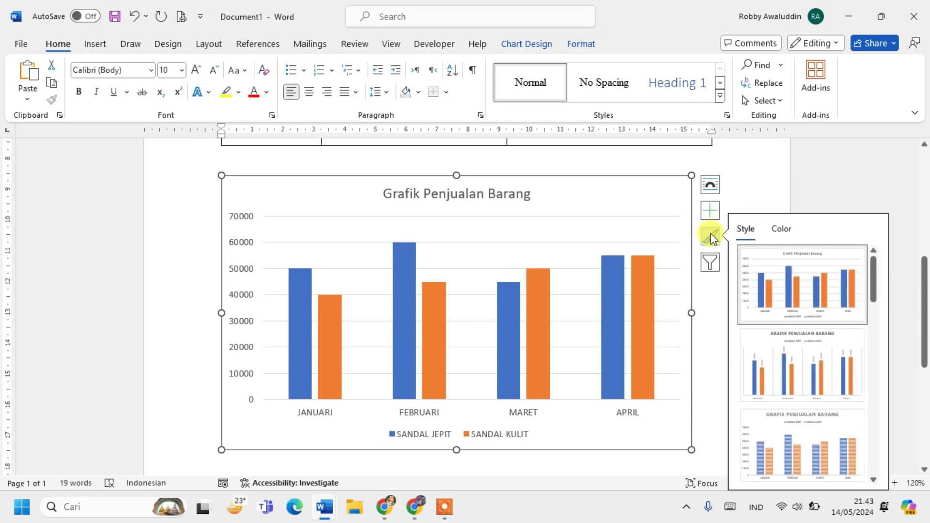
click(754, 191)
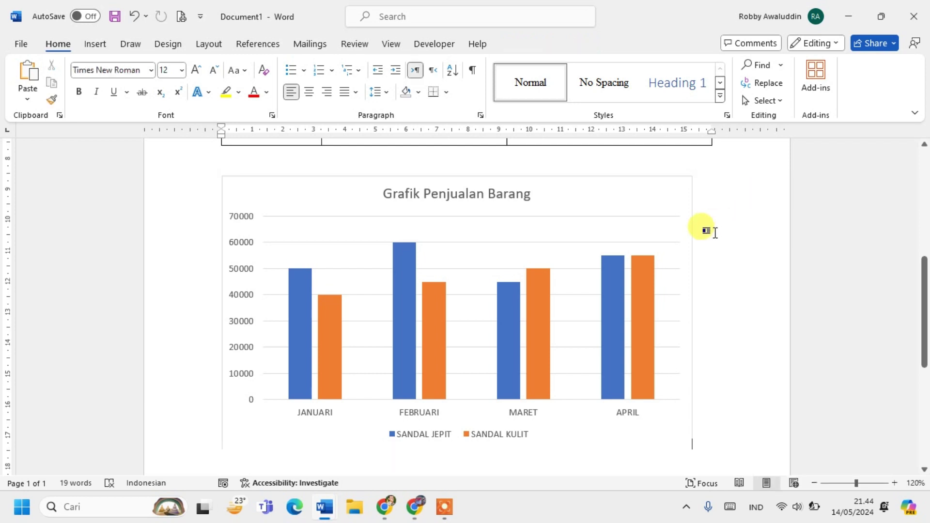
click(637, 213)
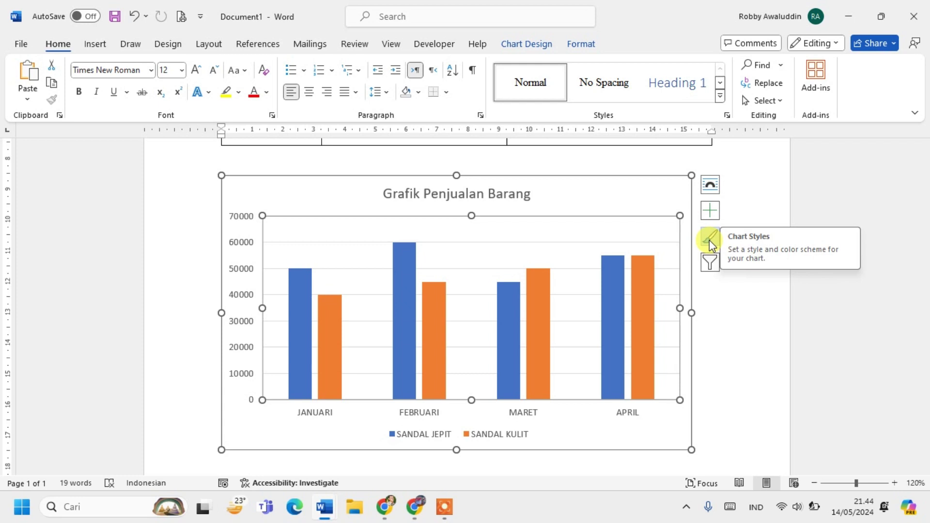
click(709, 239)
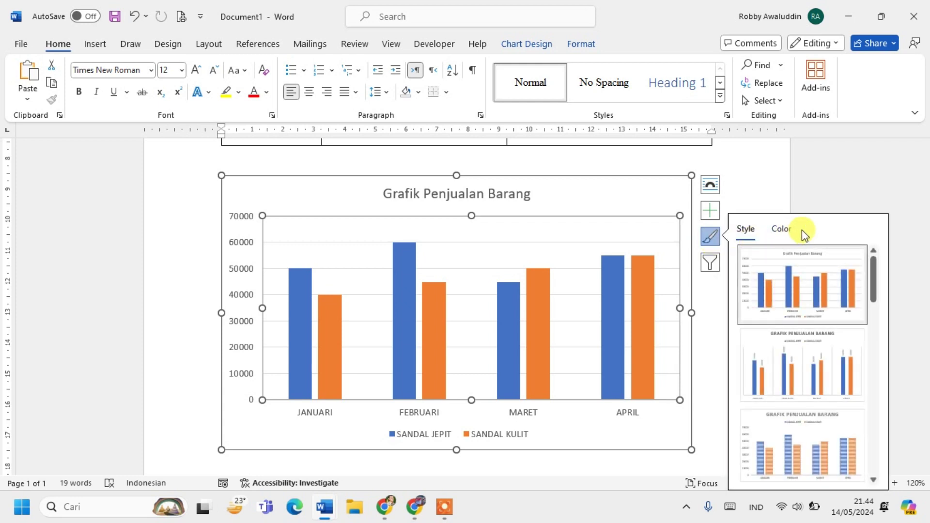
scroll(805, 294, down, 4)
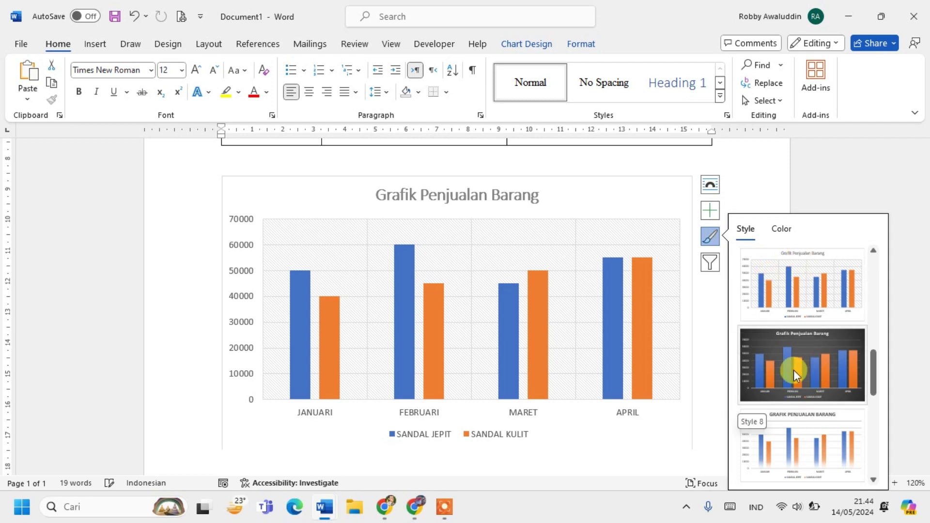
scroll(792, 361, down, 5)
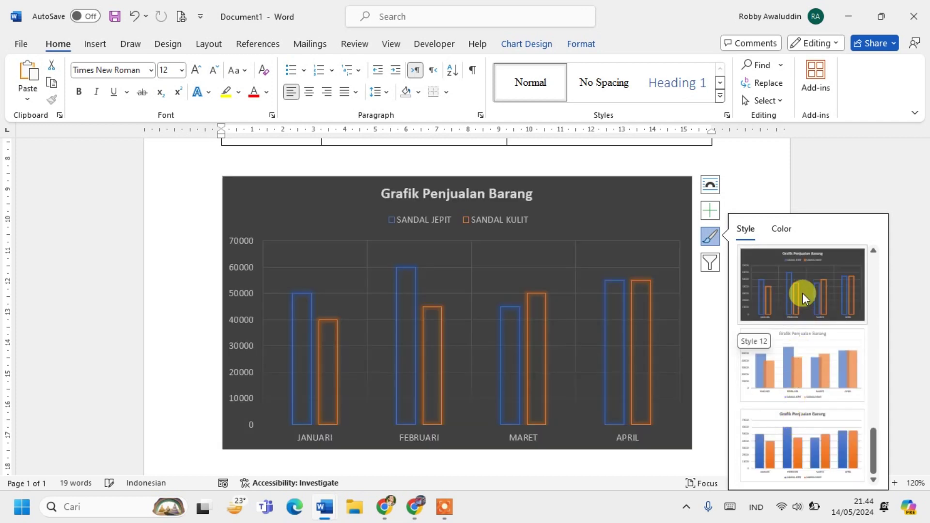
scroll(802, 293, up, 3)
scroll(813, 347, down, 3)
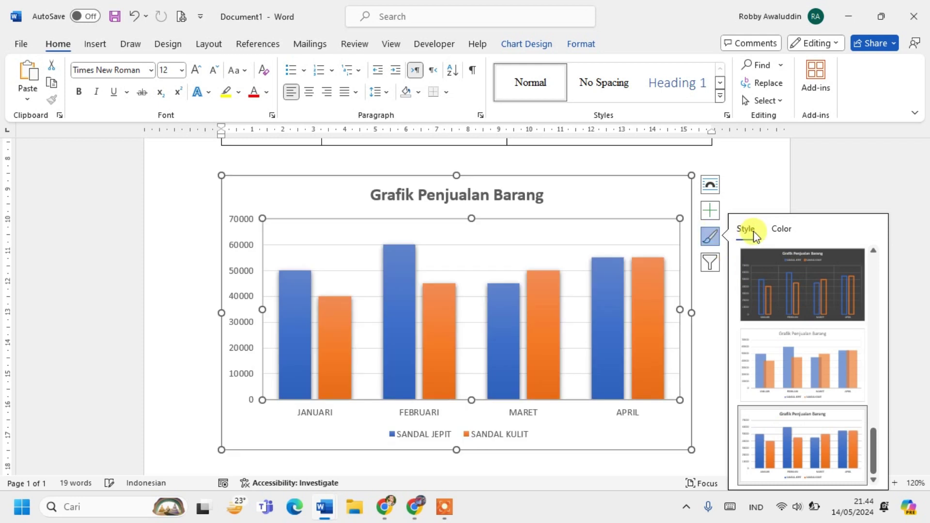
click(789, 230)
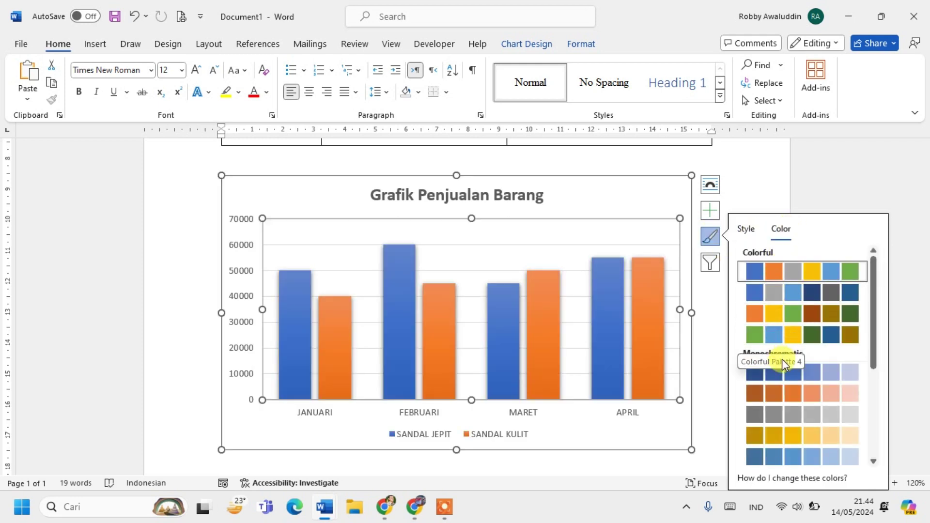
Step: Try out the chart elements: add axis titles, remove the chart title, and switch the data table on and off
click(710, 215)
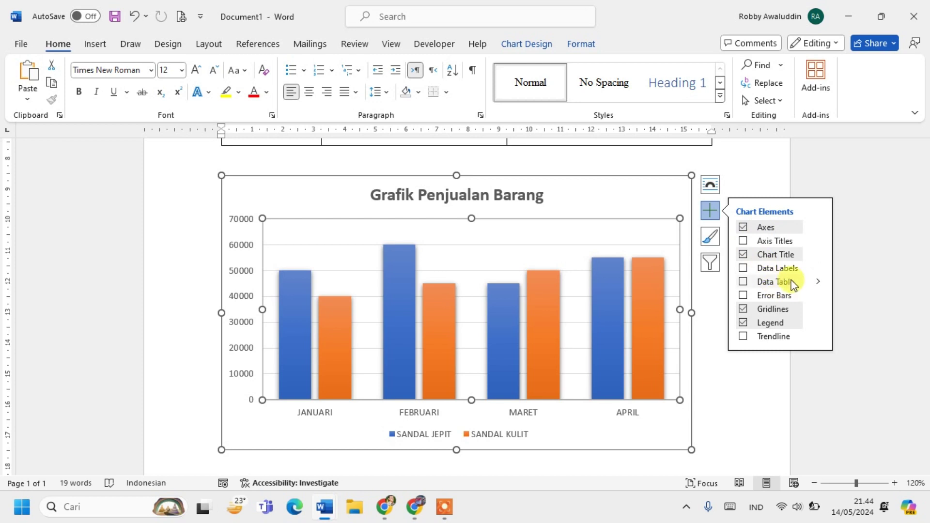
click(743, 241)
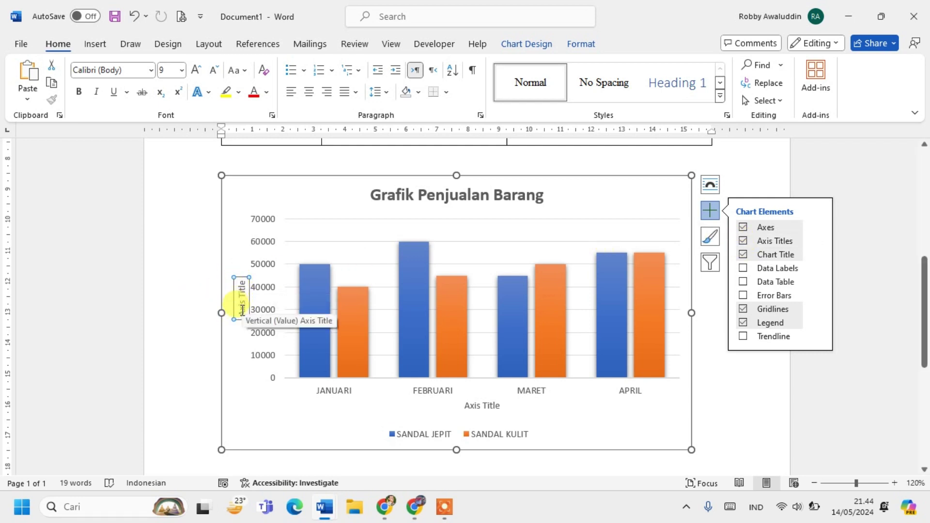
click(743, 254)
click(744, 268)
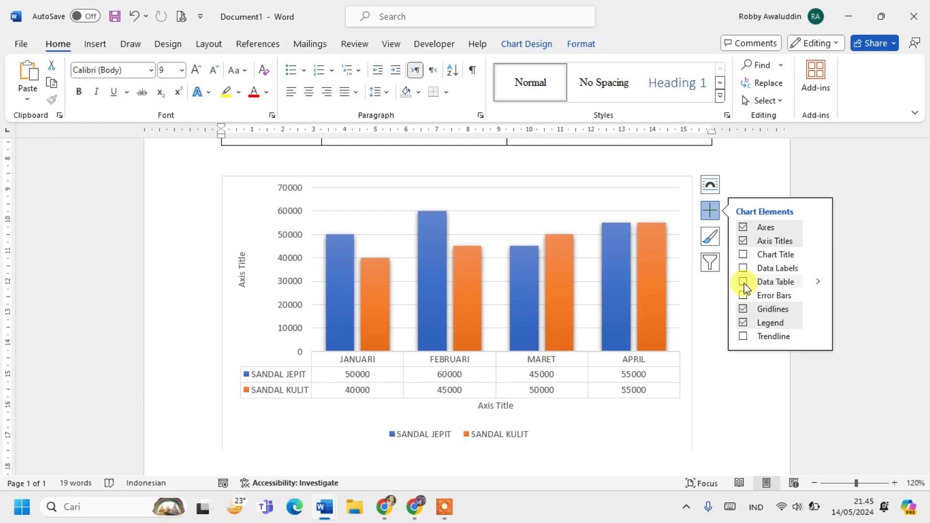
click(743, 283)
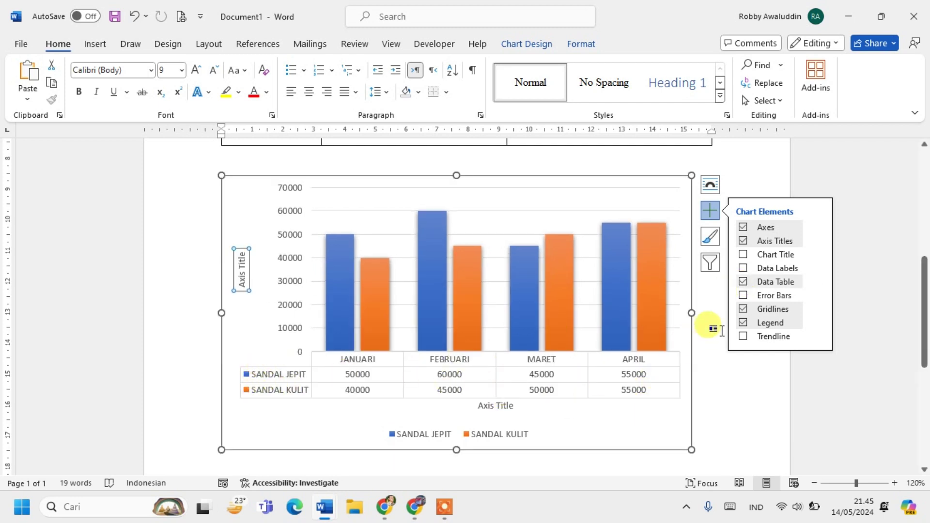
click(744, 282)
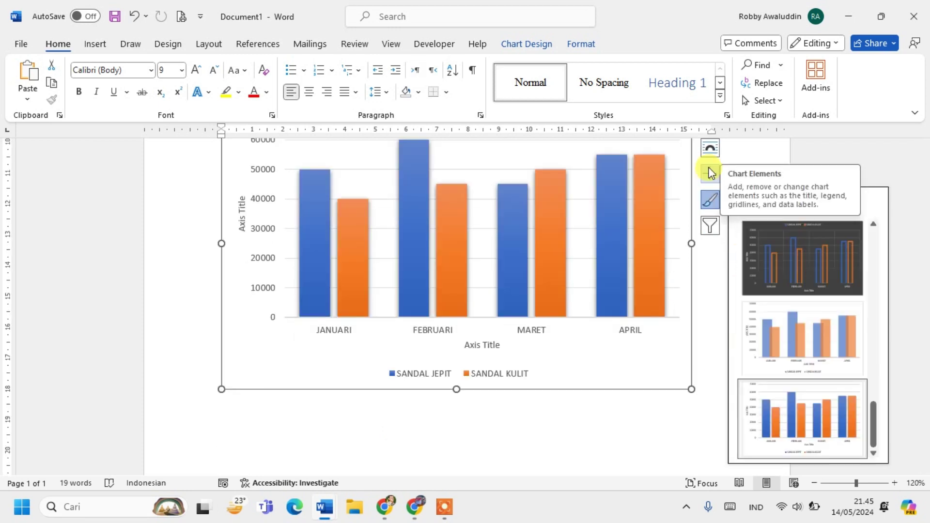
Step: Show the chart title again, remove the axis titles and deselect the chart
click(709, 174)
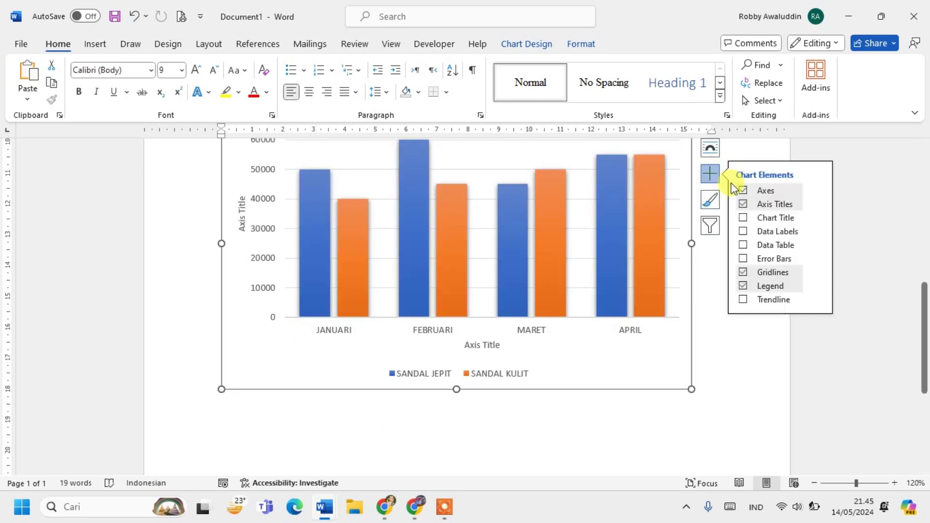
click(743, 217)
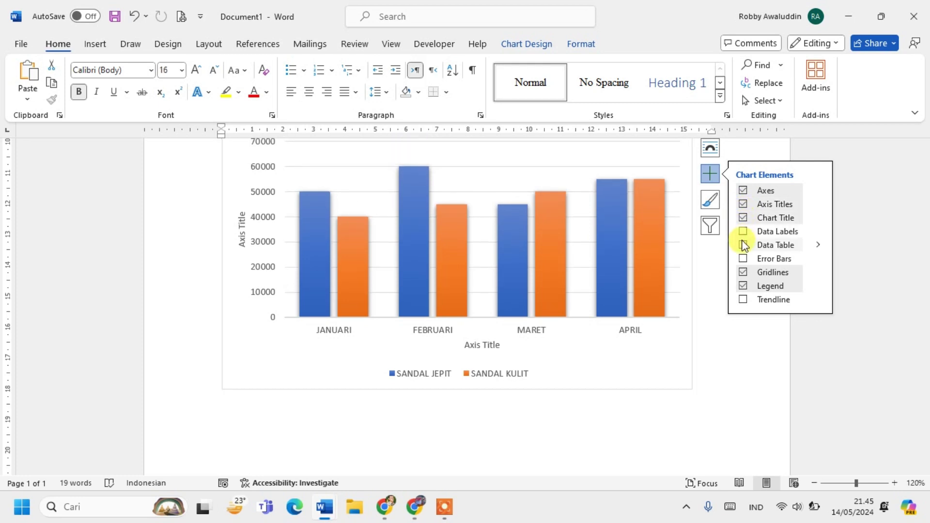
click(742, 204)
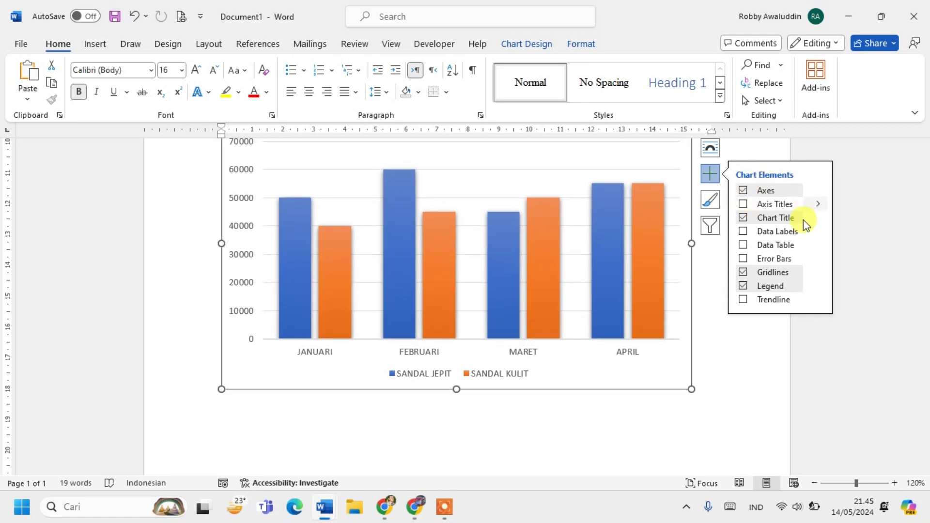
click(736, 334)
Step: Replace the chart's placeholder title with "Grafik Batang Penjualan Barang"
scroll(635, 339, up, 2)
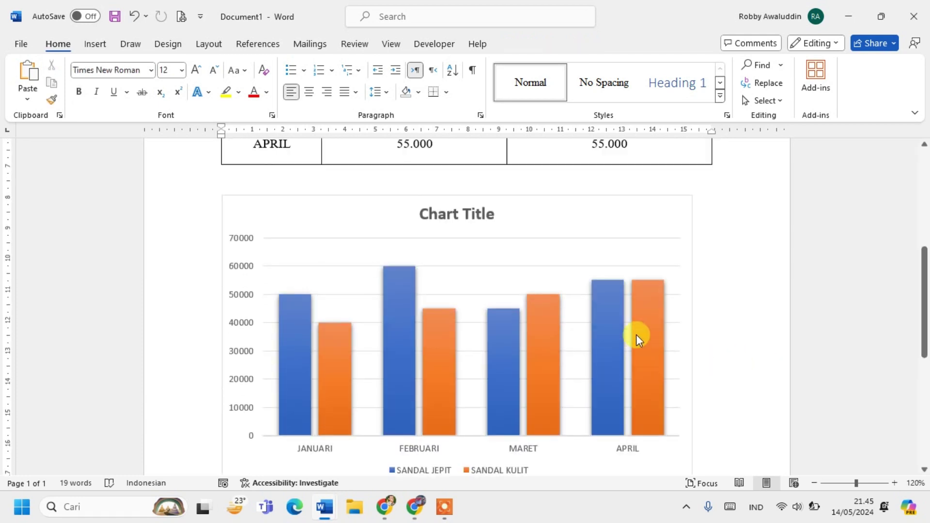
scroll(636, 339, up, 1)
click(485, 233)
click(491, 234)
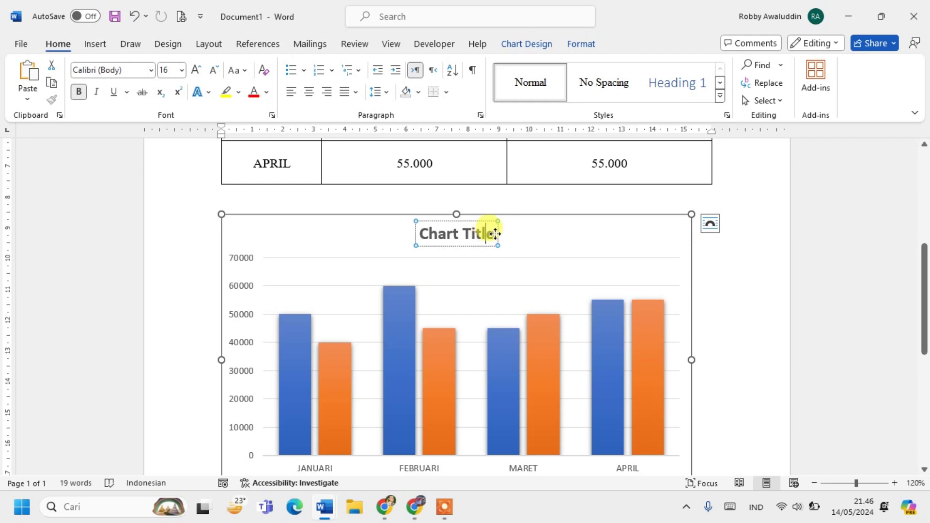
click(494, 234)
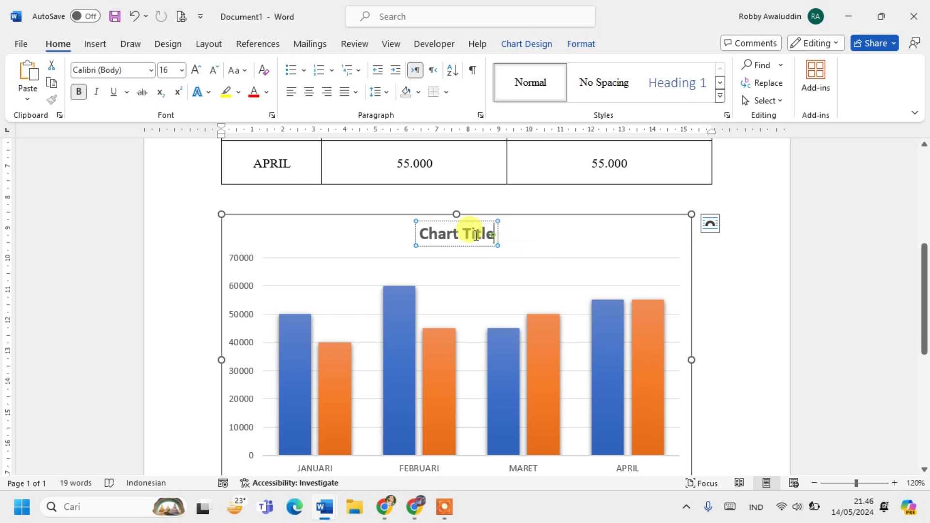
drag(476, 236, 412, 231)
text(Gr)
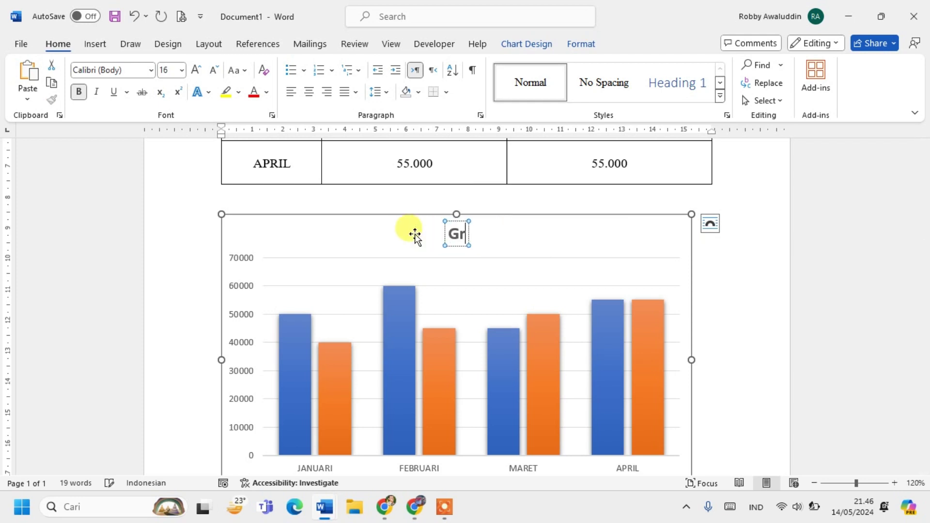
text(afik Batang Penjualan Barang)
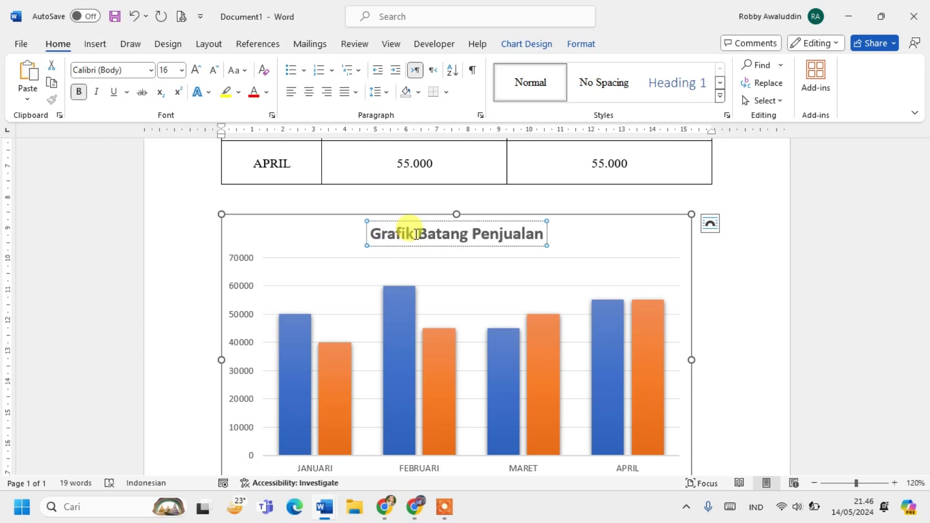